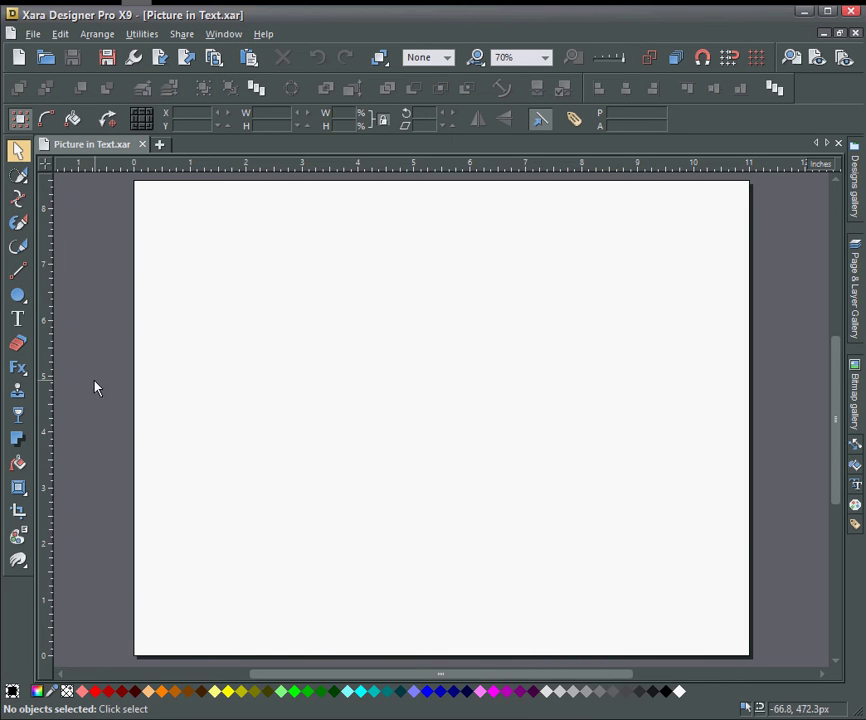
Create a text line on the page reading 'Xara Pro X9' in 76pt Arial
{"action": "left_click", "coordinate": [19, 321]}
{"action": "left_click", "coordinate": [224, 382]}
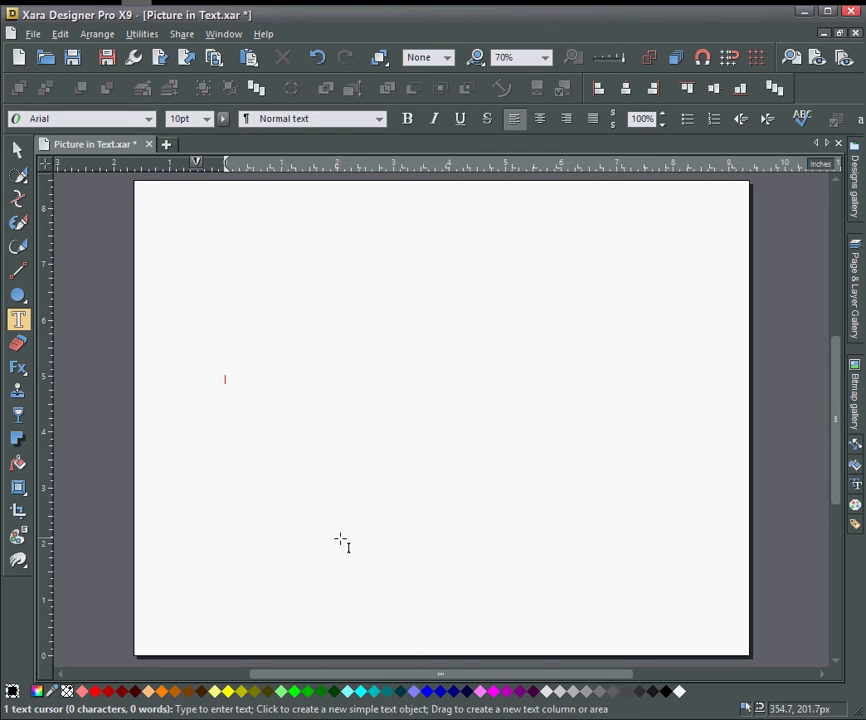
{"action": "key", "text": "ctrl+shift+period"}
{"action": "key", "text": "ctrl+shift+period"}
{"action": "key", "text": "ctrl+shift+period"}
{"action": "type", "text": "Xara P"}
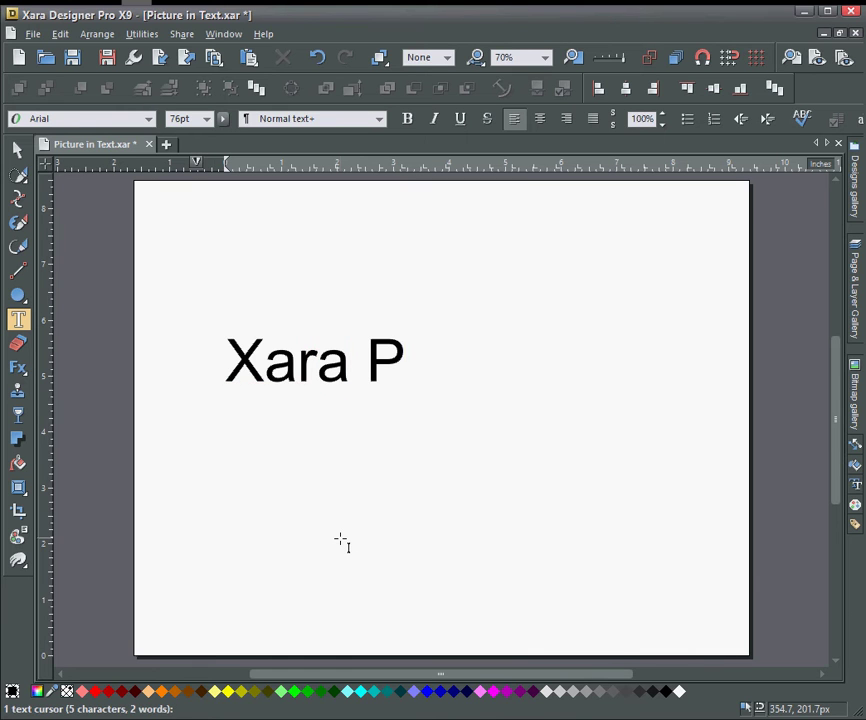
{"action": "type", "text": "ro X9"}
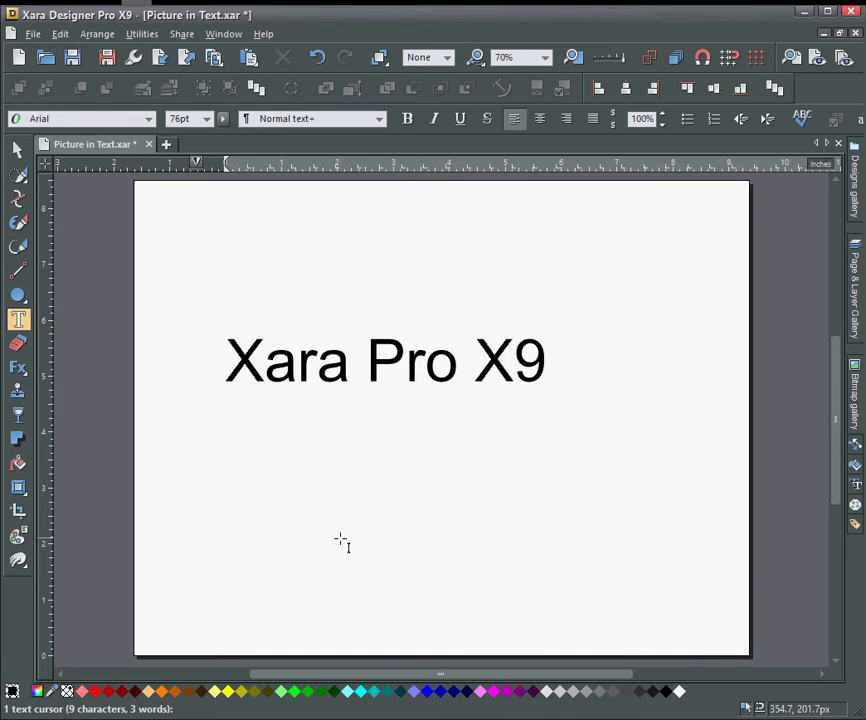
Restyle all of the text as Open Sans Extrabold and enlarge it to 112pt
{"action": "key", "text": "ctrl+a"}
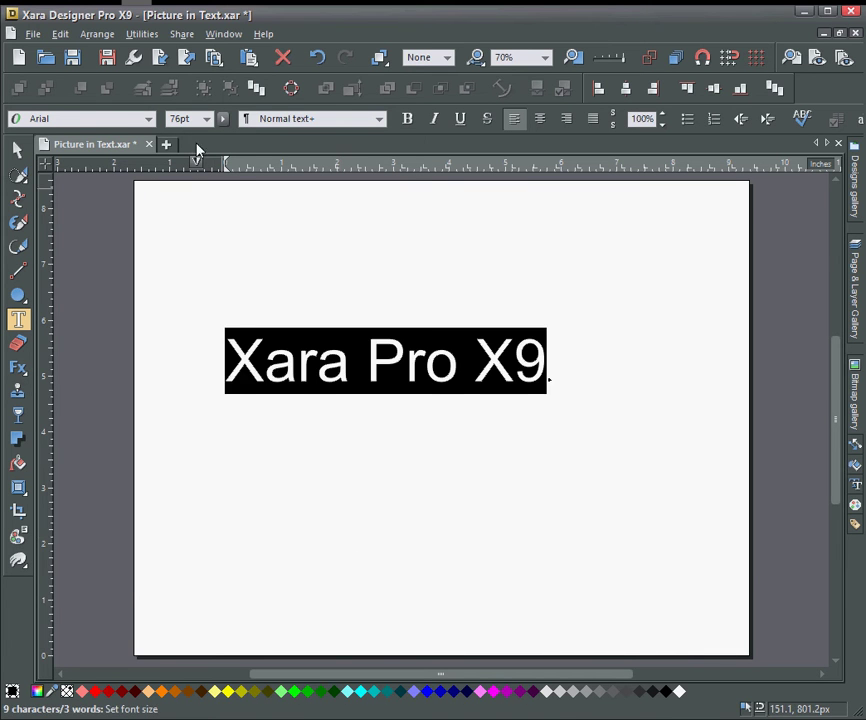
{"action": "left_click", "coordinate": [150, 122]}
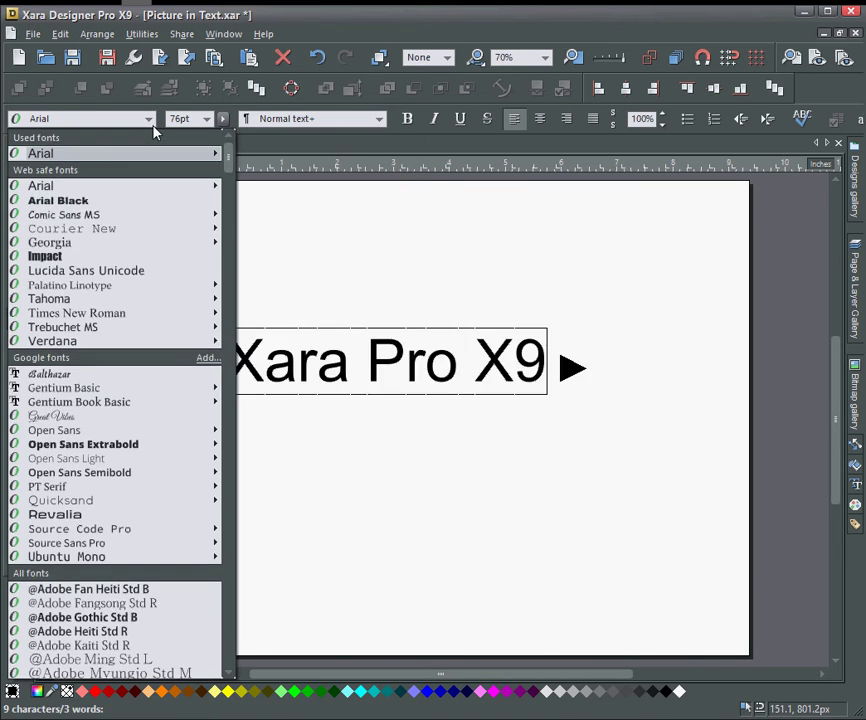
{"action": "left_click", "coordinate": [94, 447]}
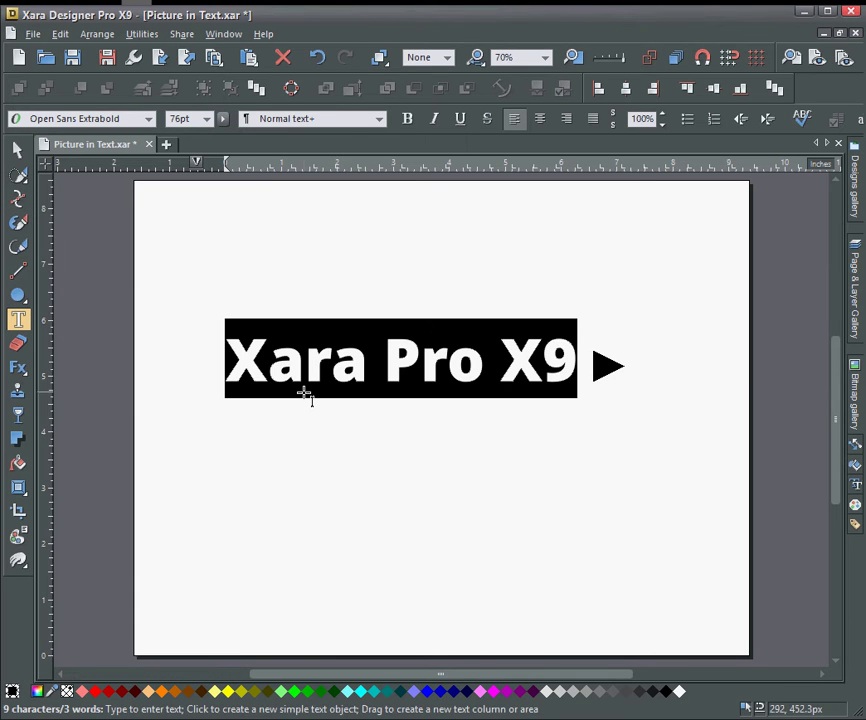
{"action": "key", "text": "ctrl+shift+period"}
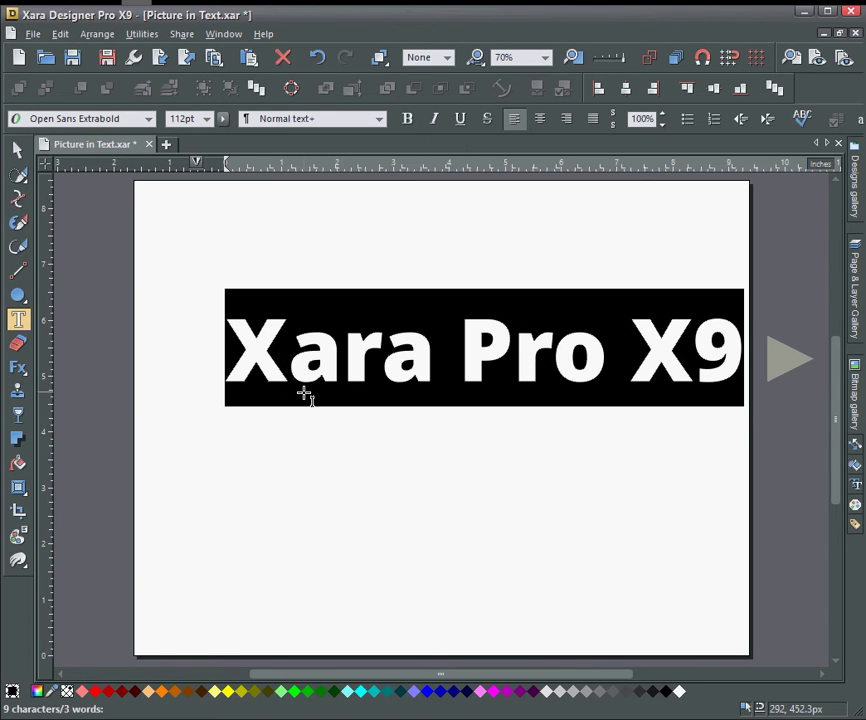
Move the text line lower, then paste trial photos (clouds, 08.jpg, fall.jpg) and delete them
{"action": "left_click", "coordinate": [17, 149]}
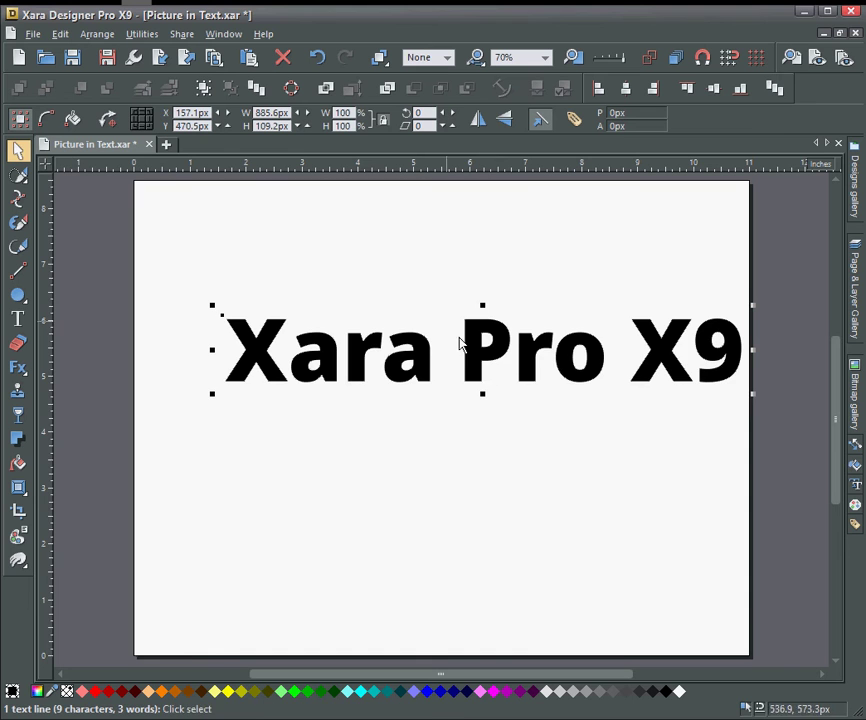
{"action": "left_click_drag", "start_coordinate": [474, 377], "coordinate": [450, 425]}
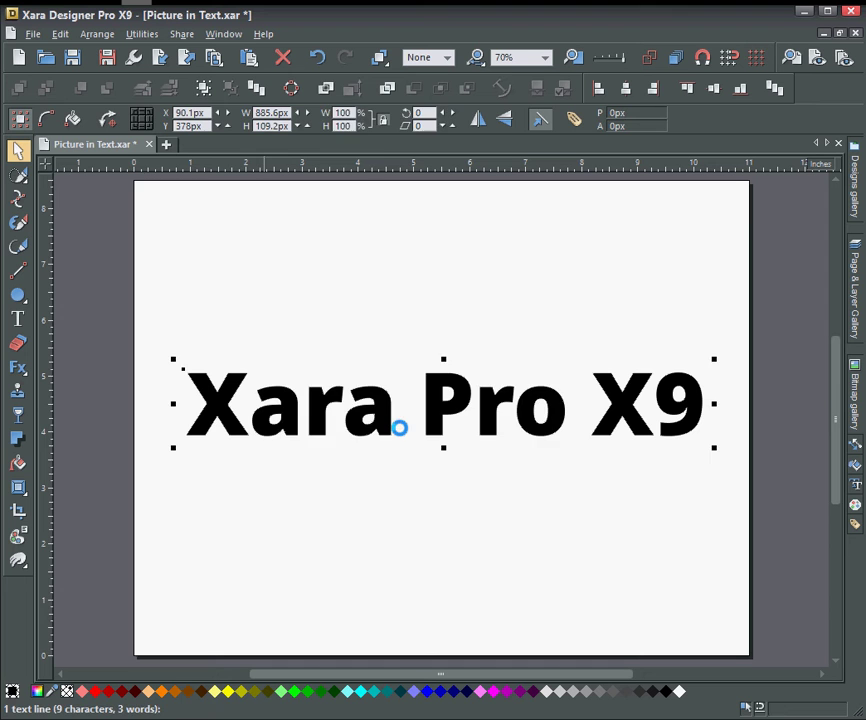
{"action": "key", "text": "ctrl+v"}
{"action": "key", "text": "F5"}
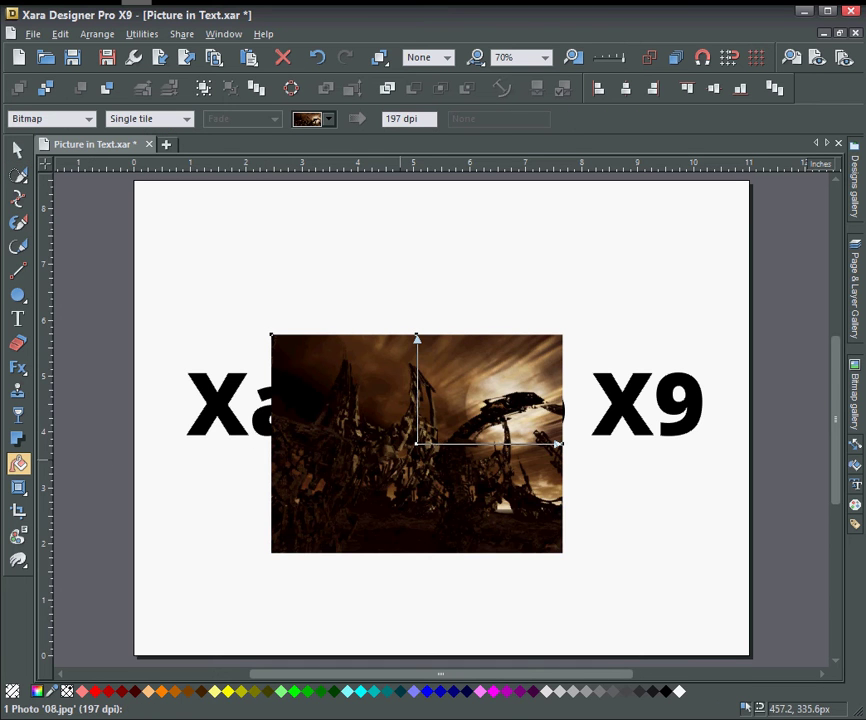
{"action": "left_click", "coordinate": [17, 149]}
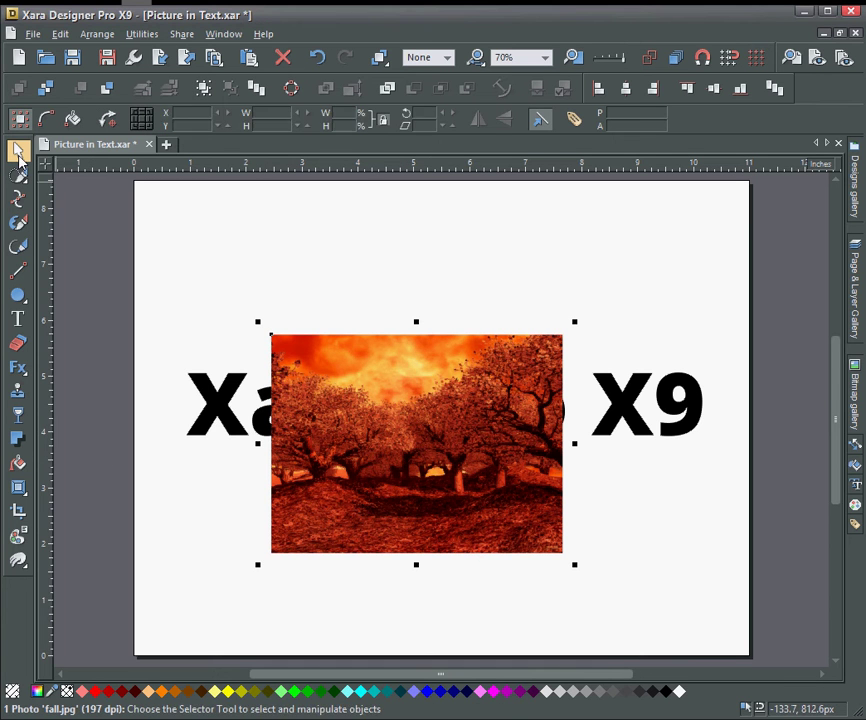
{"action": "key", "text": "Delete"}
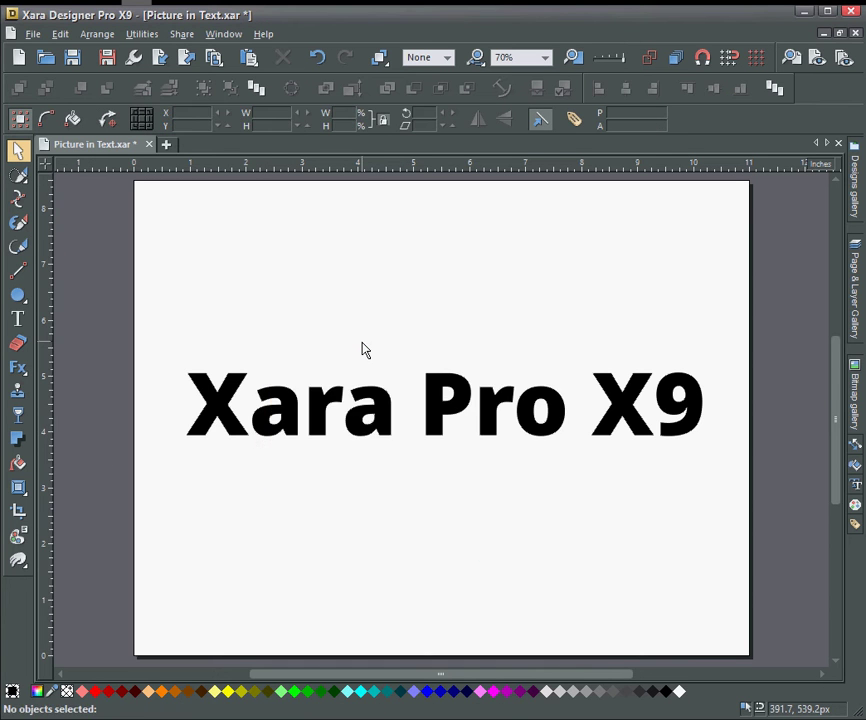
Place the 08.jpg picture from the Bitmap gallery onto the page, then delete it
{"action": "left_click", "coordinate": [856, 398]}
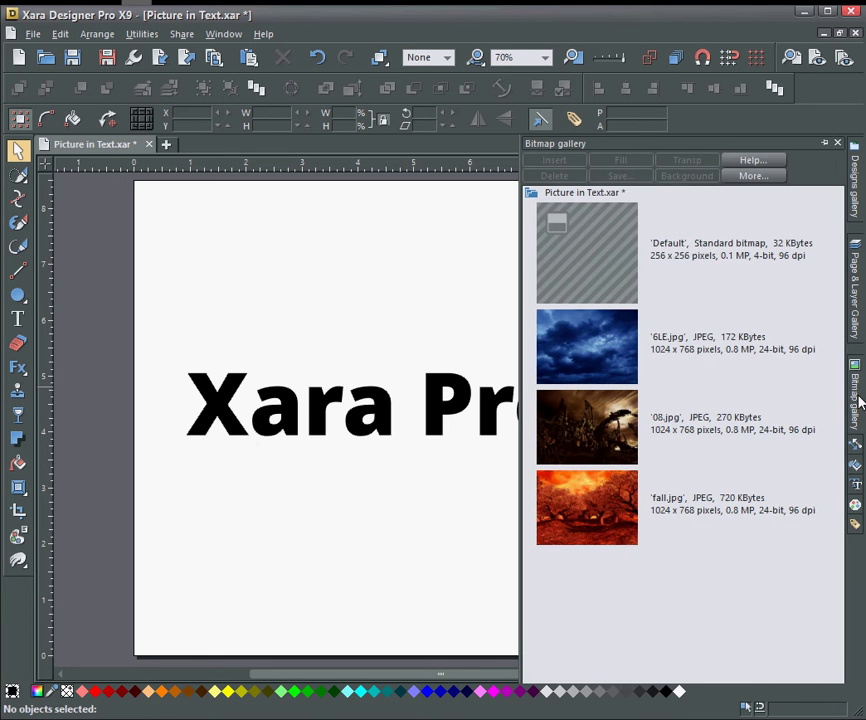
{"action": "left_click_drag", "start_coordinate": [605, 418], "coordinate": [294, 325]}
{"action": "left_click", "coordinate": [298, 310]}
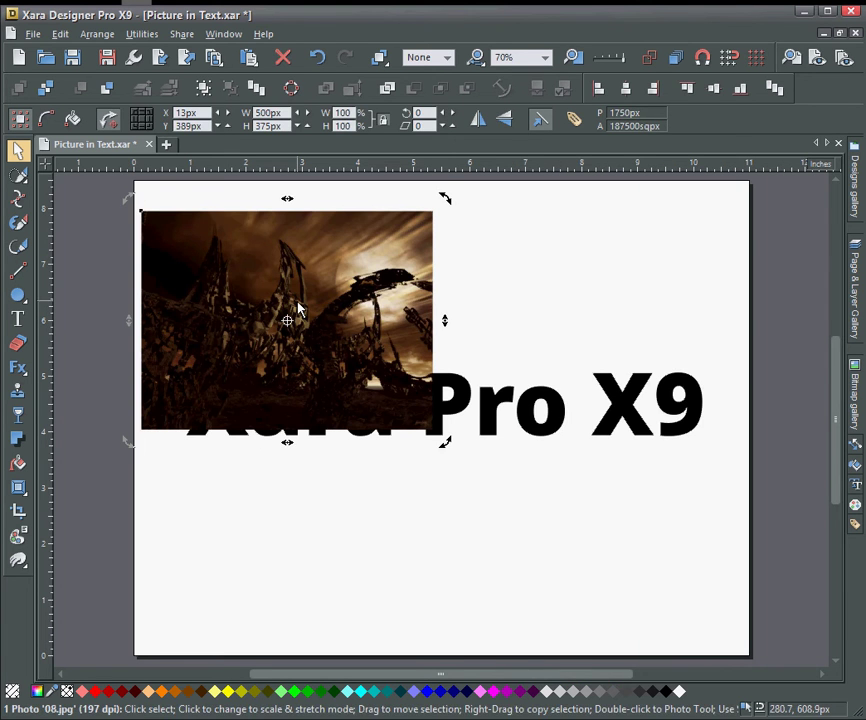
{"action": "key", "text": "Delete"}
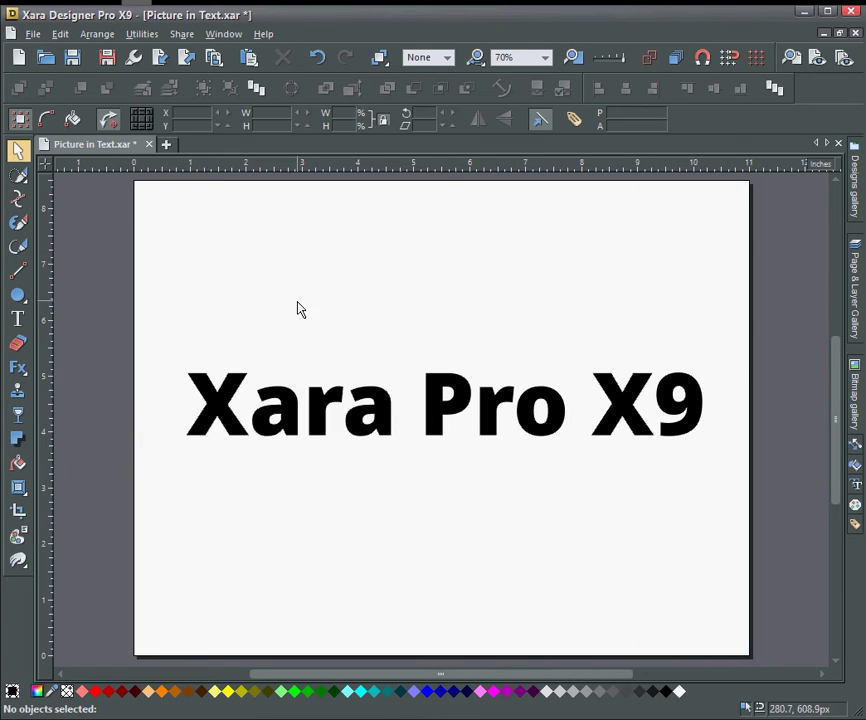
Give the 'Xara Pro X9' text a Bitmap fill using the blue clouds image
{"action": "left_click", "coordinate": [437, 418]}
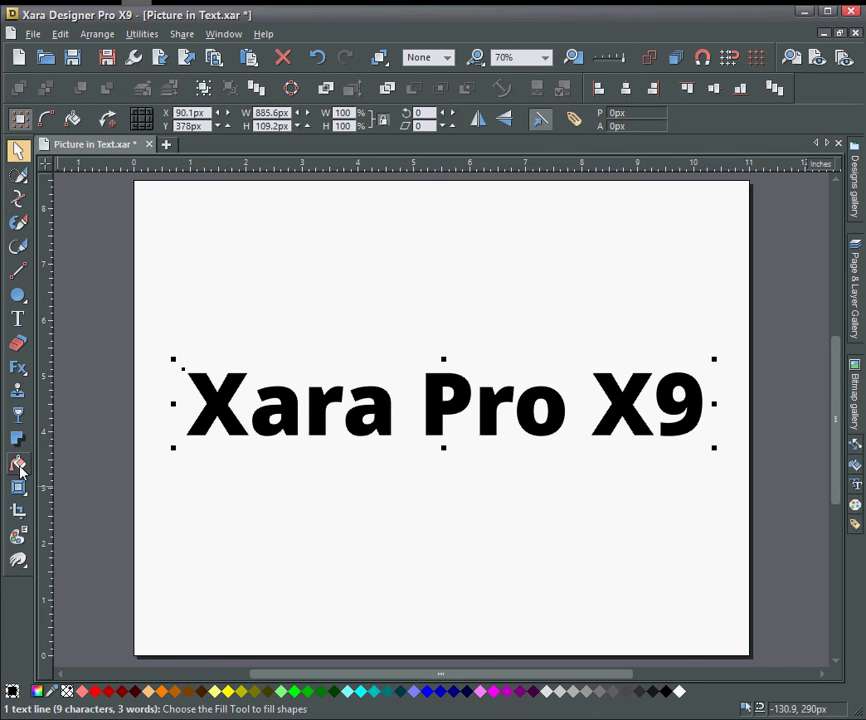
{"action": "left_click", "coordinate": [18, 463]}
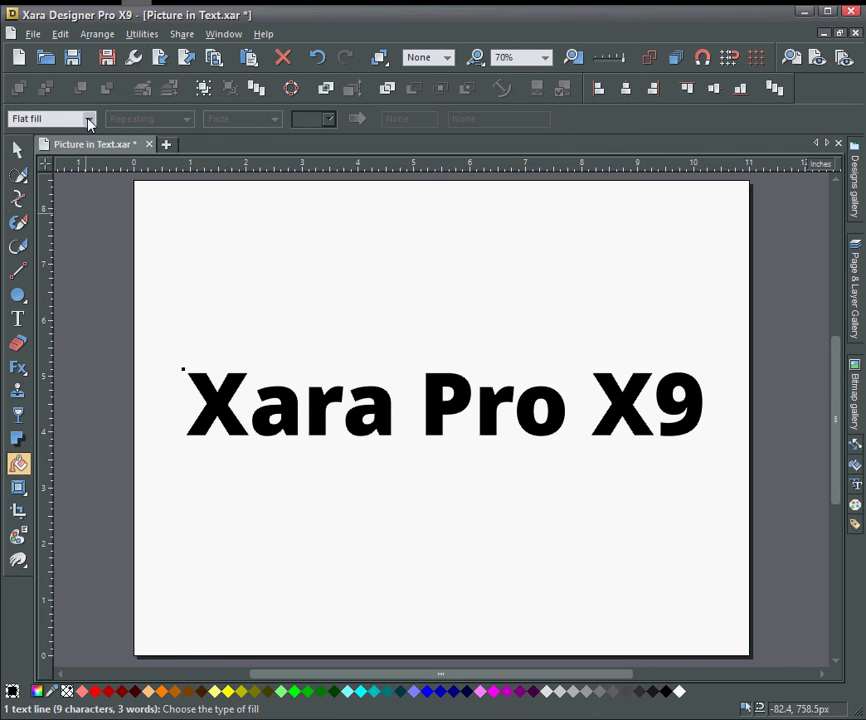
{"action": "left_click", "coordinate": [88, 118]}
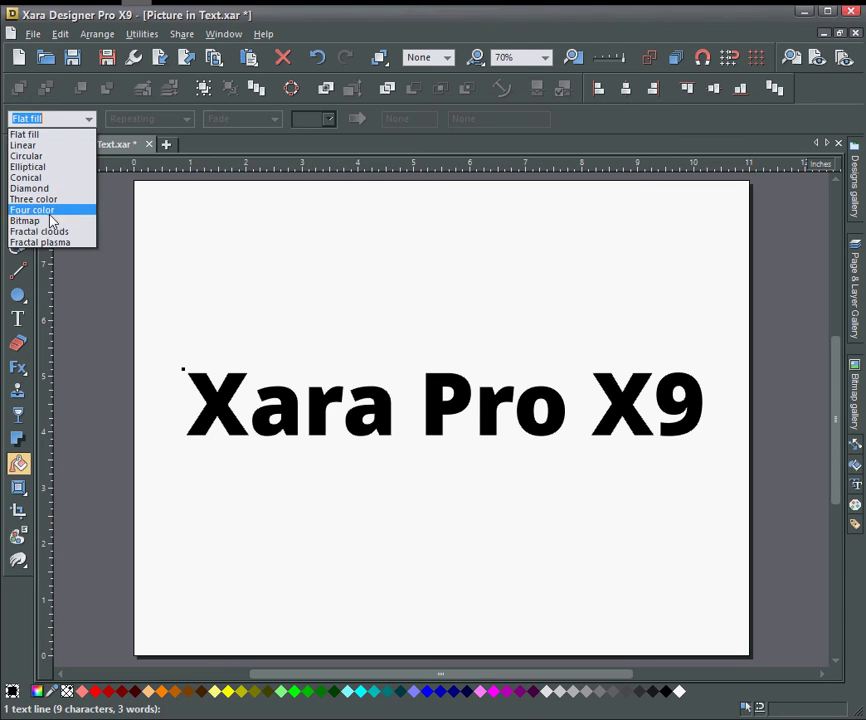
{"action": "left_click", "coordinate": [24, 220]}
{"action": "left_click", "coordinate": [329, 119]}
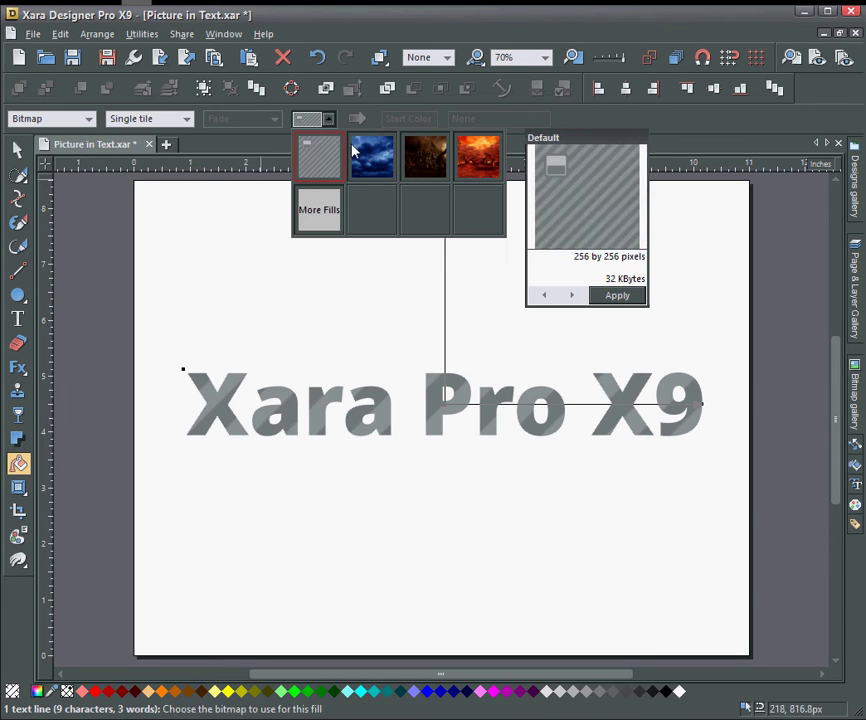
{"action": "left_click", "coordinate": [364, 152]}
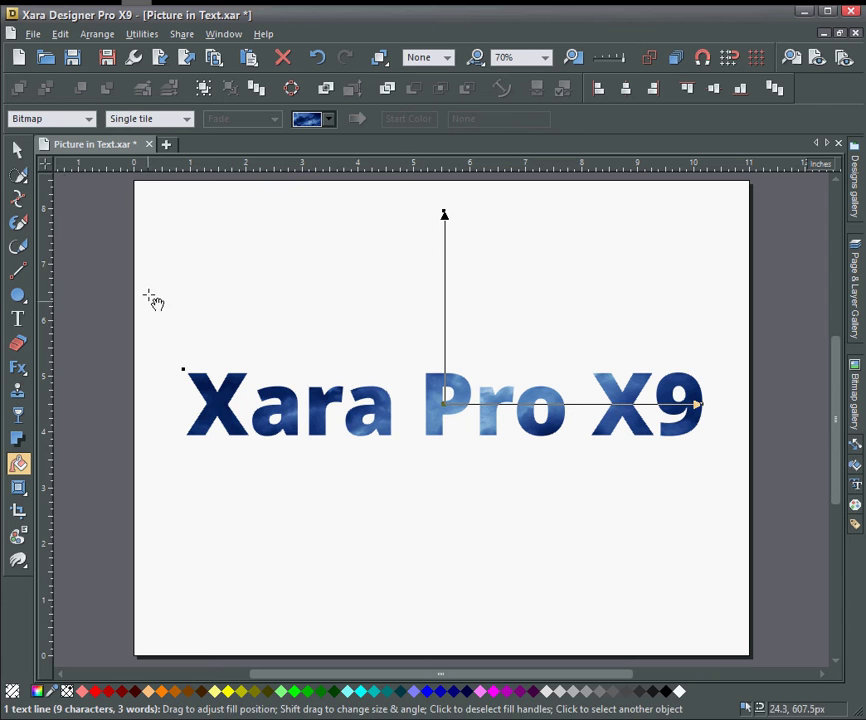
{"action": "left_click", "coordinate": [20, 153]}
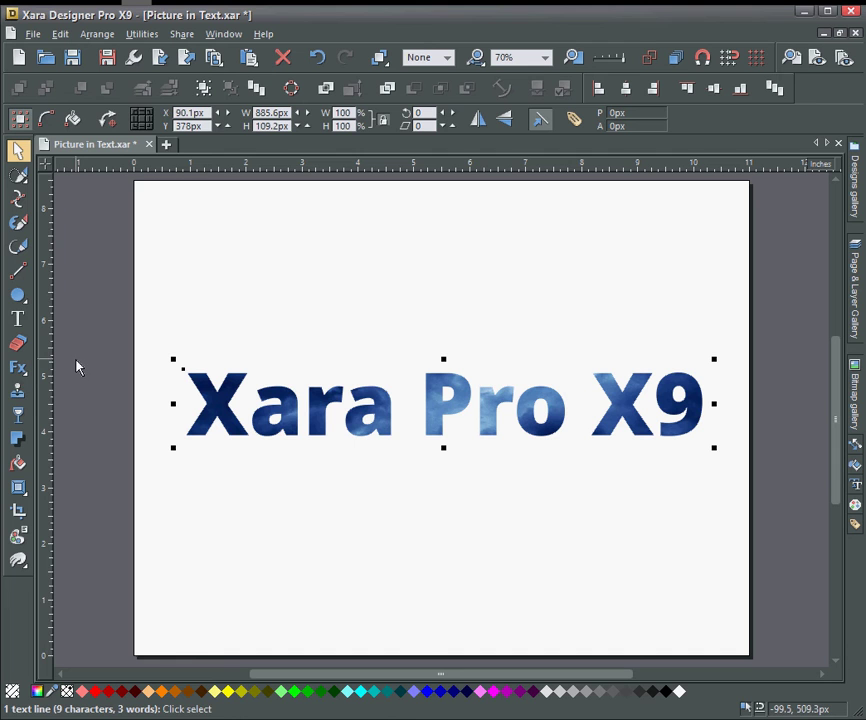
Draw a wide ellipse over the top of the text, widen it to 969.7px and snap it into place
{"action": "left_click", "coordinate": [18, 296]}
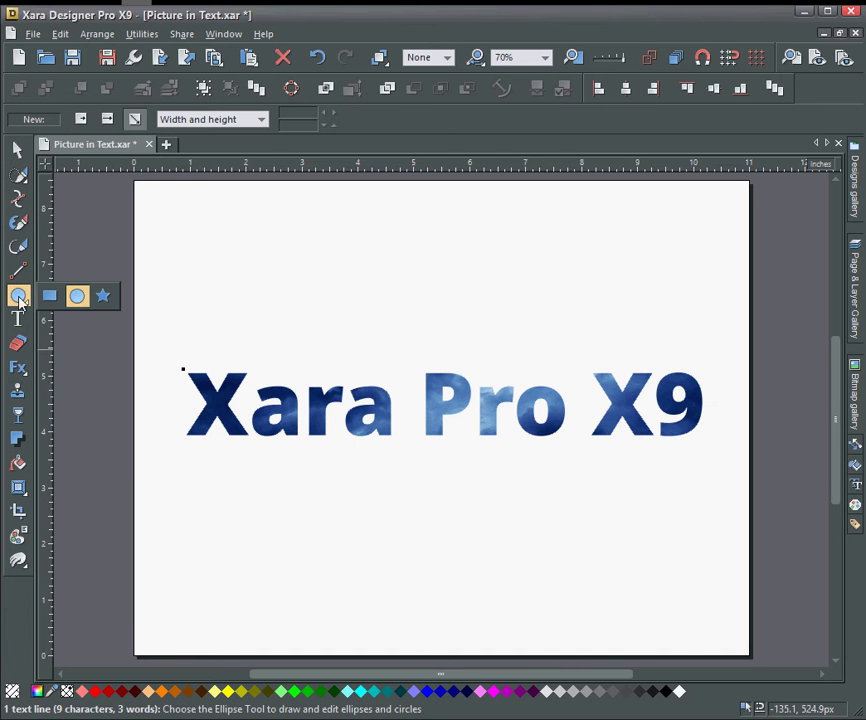
{"action": "left_click", "coordinate": [140, 124]}
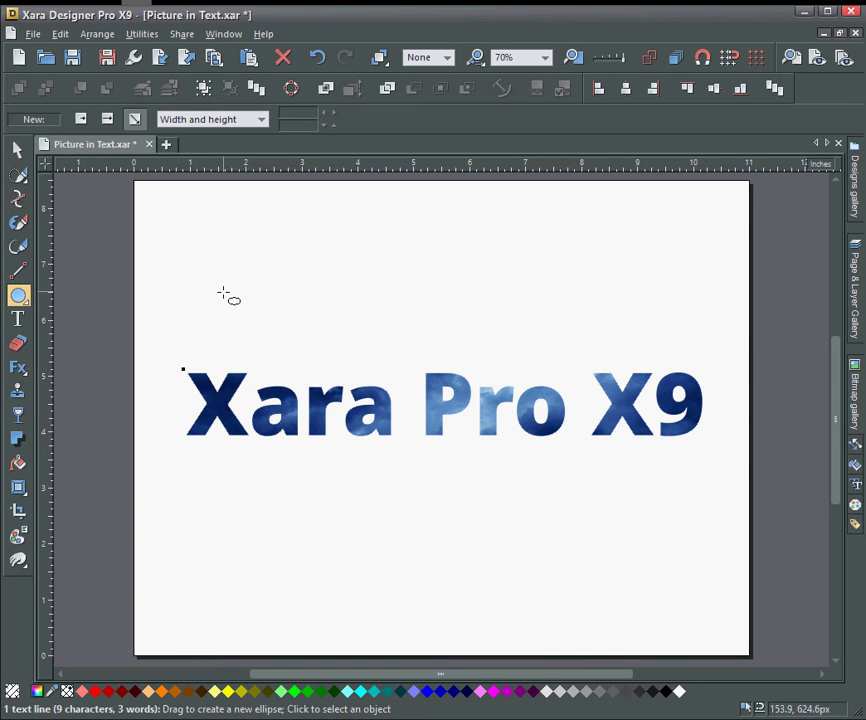
{"action": "left_click_drag", "start_coordinate": [193, 342], "coordinate": [731, 418]}
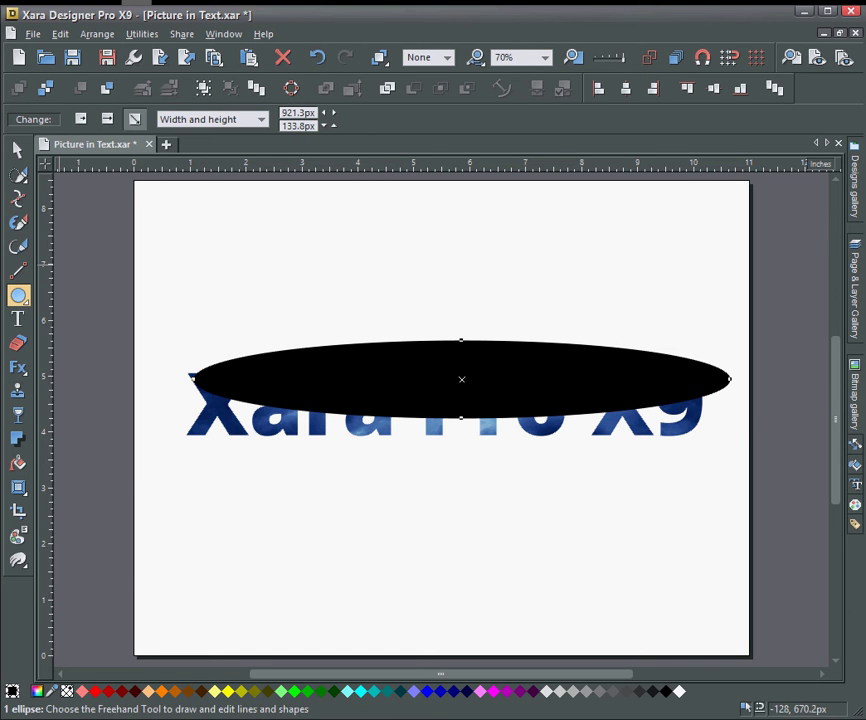
{"action": "key", "text": "F2"}
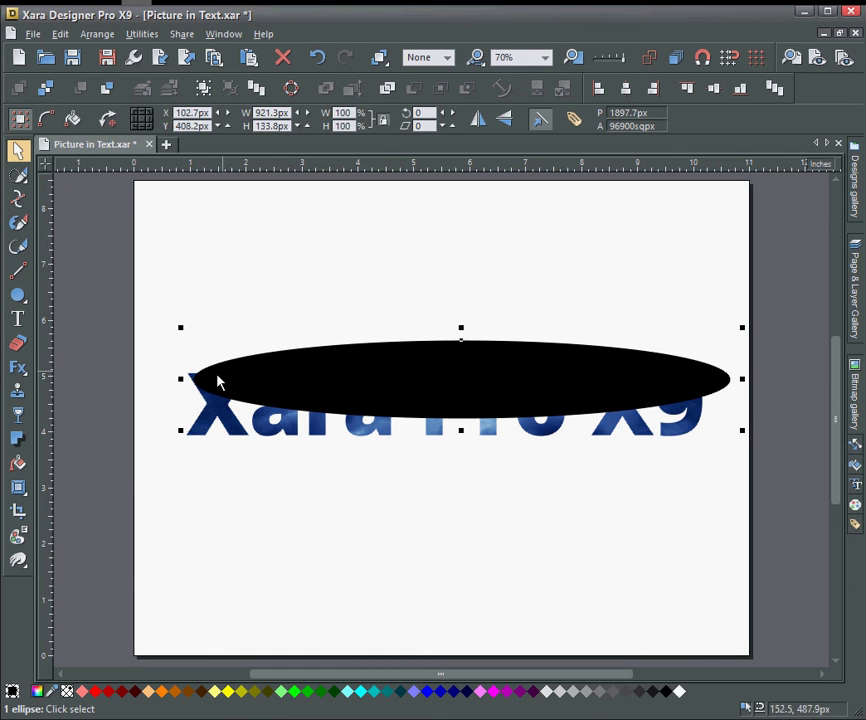
{"action": "left_click_drag", "start_coordinate": [176, 383], "coordinate": [151, 379]}
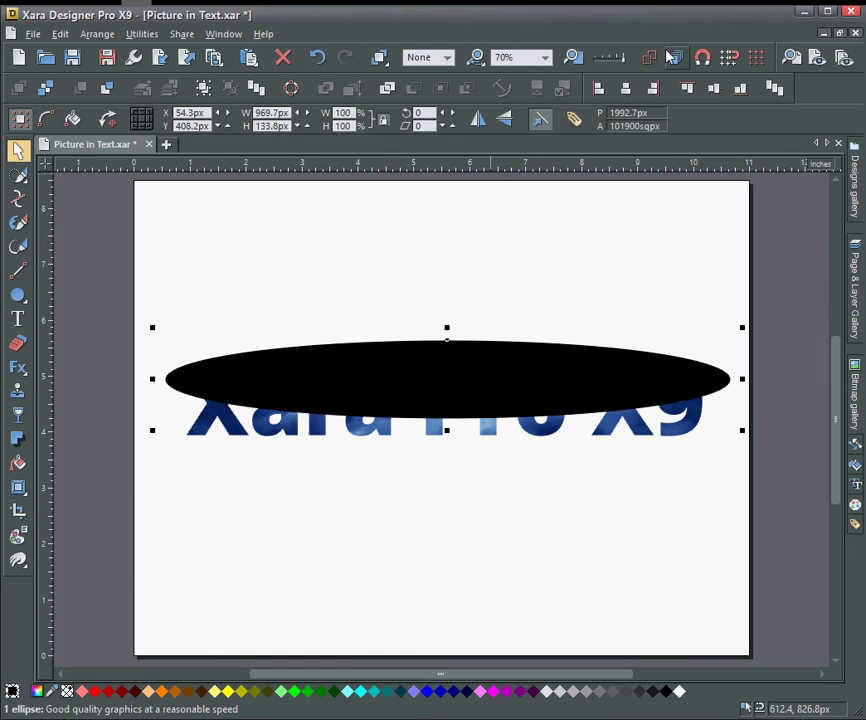
{"action": "left_click", "coordinate": [703, 58]}
{"action": "left_click_drag", "start_coordinate": [472, 370], "coordinate": [466, 358]}
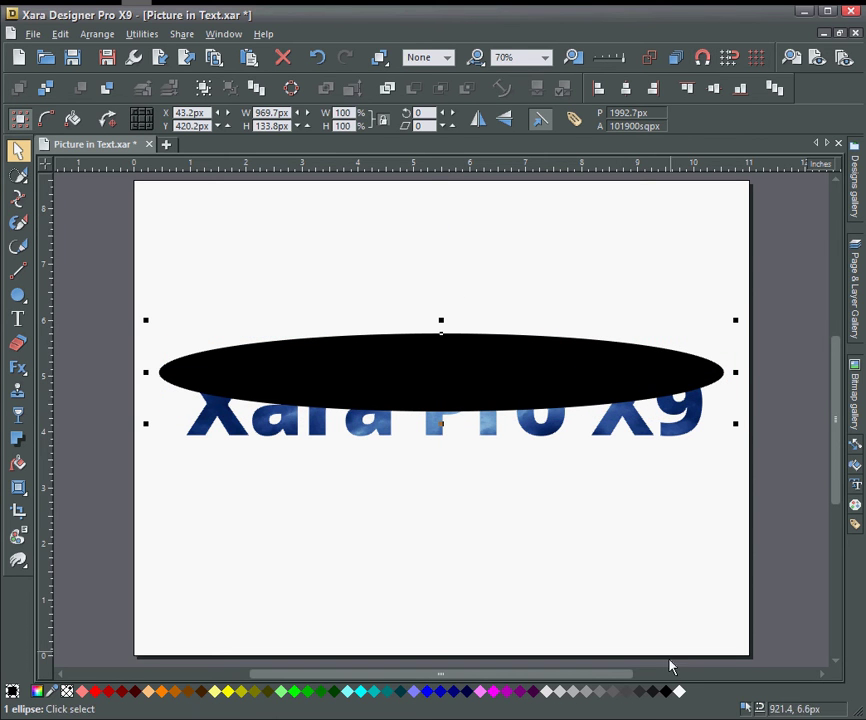
Colour the ellipse white and fade it out downward with a linear transparency
{"action": "left_click", "coordinate": [679, 691]}
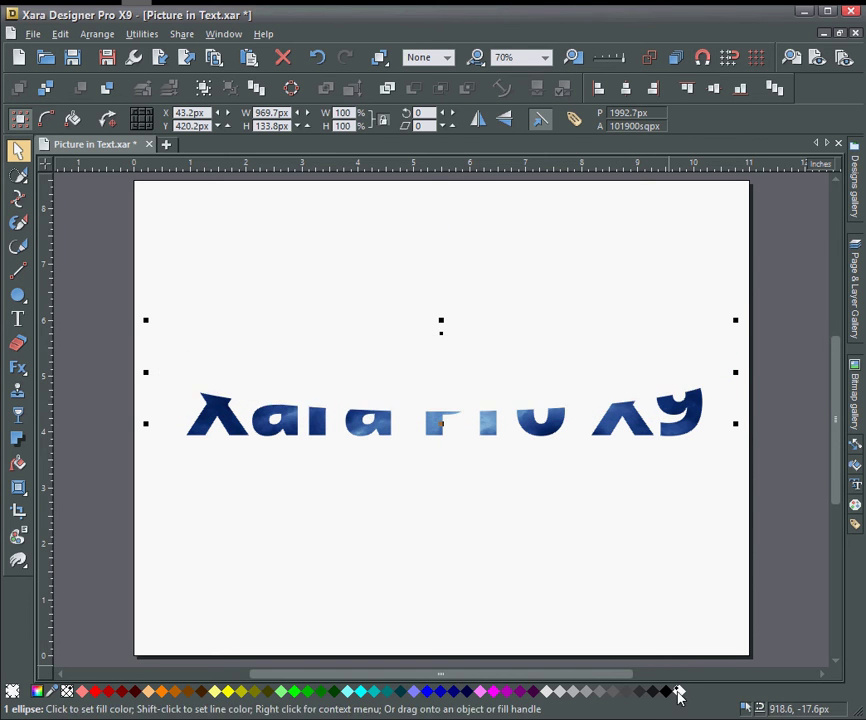
{"action": "left_click", "coordinate": [18, 414]}
{"action": "left_click_drag", "start_coordinate": [440, 333], "coordinate": [440, 446]}
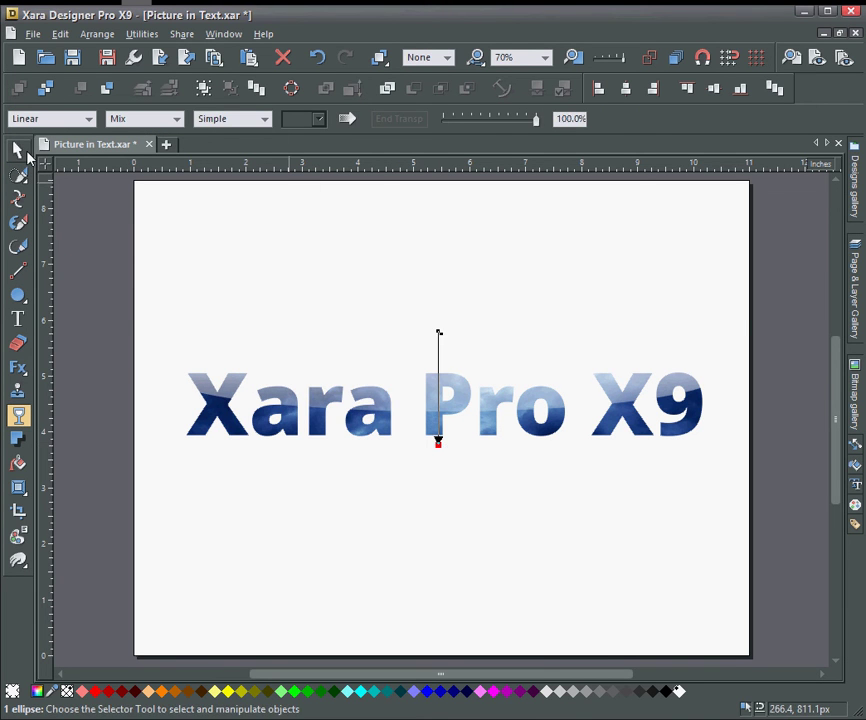
{"action": "left_click", "coordinate": [17, 149]}
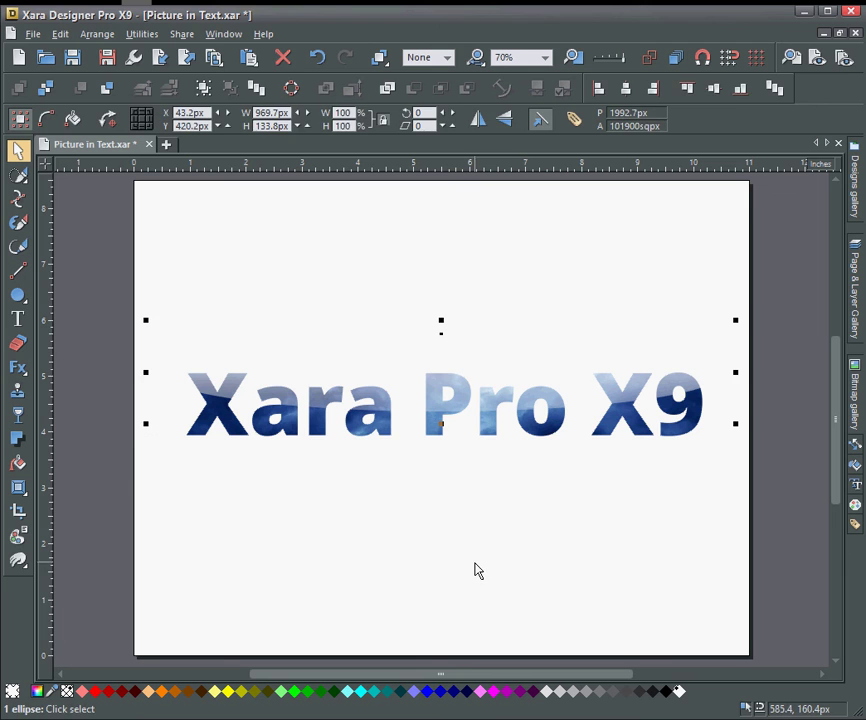
Fill the page background with black, then select both the text and the ellipse
{"action": "key", "text": "Escape"}
{"action": "left_click_drag", "start_coordinate": [667, 692], "coordinate": [610, 624]}
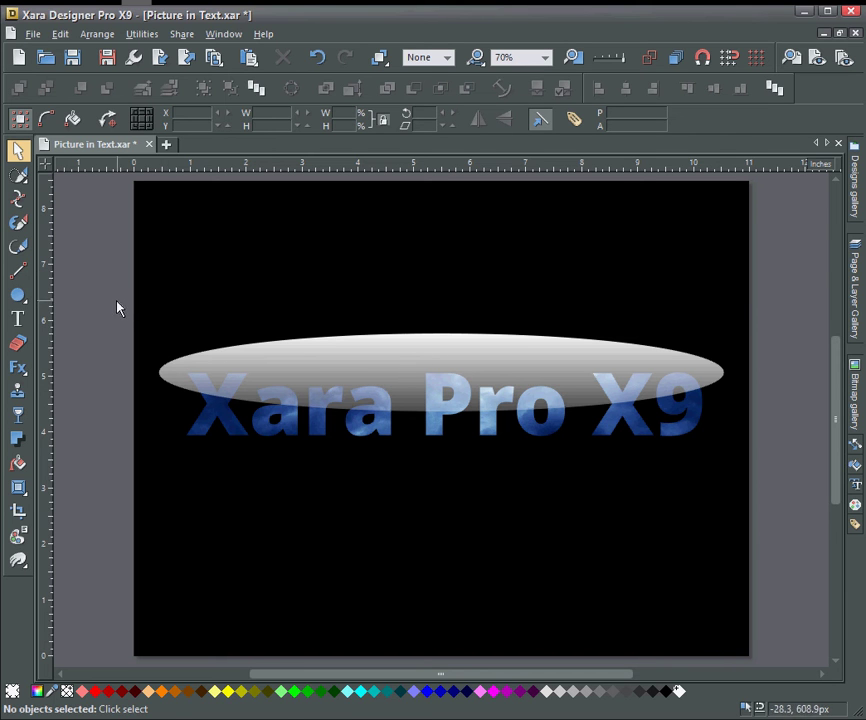
{"action": "left_click_drag", "start_coordinate": [118, 305], "coordinate": [752, 498]}
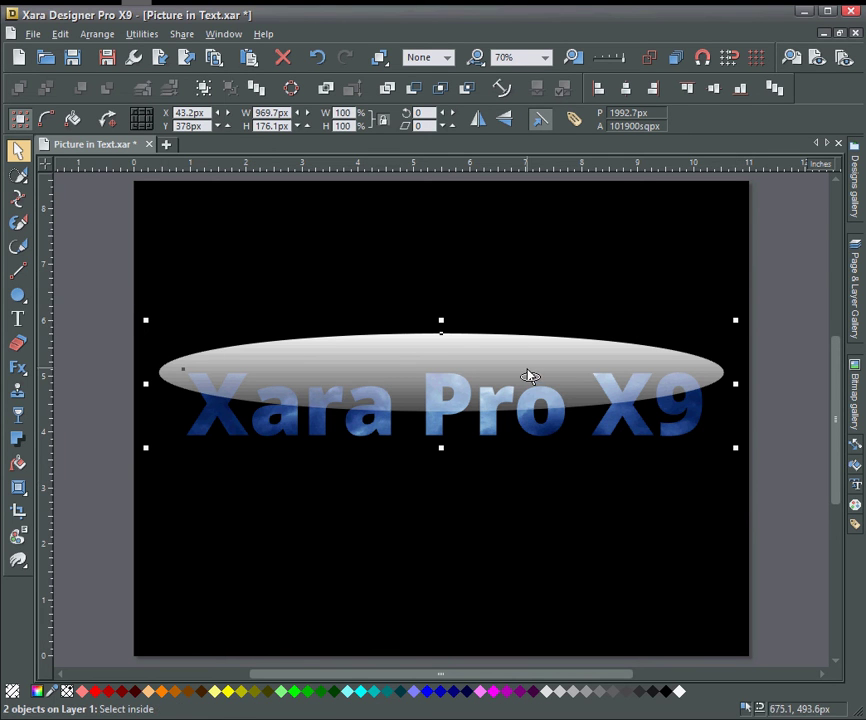
Copy the ellipse and text lower down and intersect the copied text with the ellipse
{"action": "left_click_drag", "start_coordinate": [530, 376], "coordinate": [537, 517]}
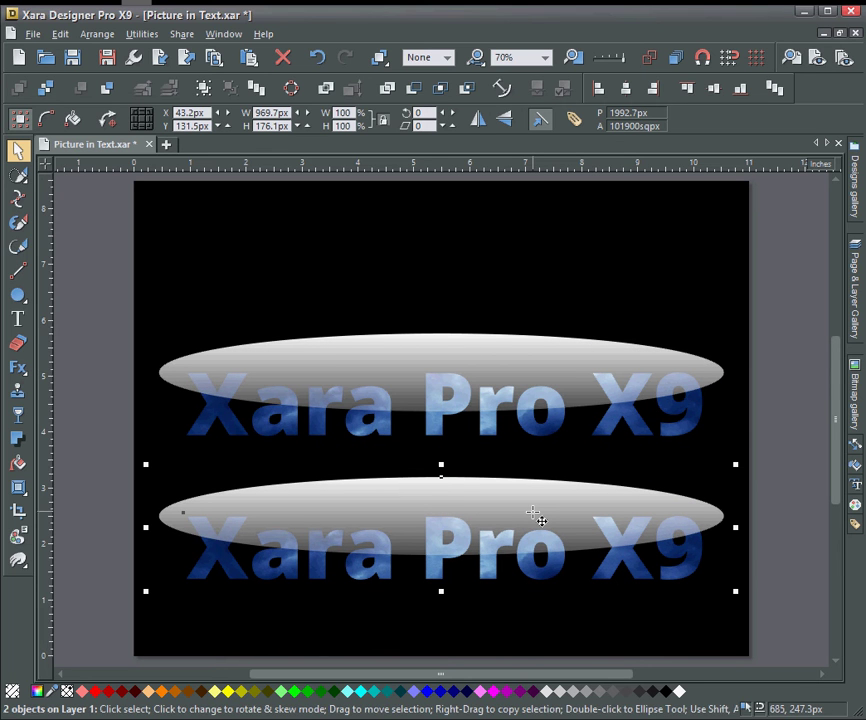
{"action": "key", "text": "ctrl+3"}
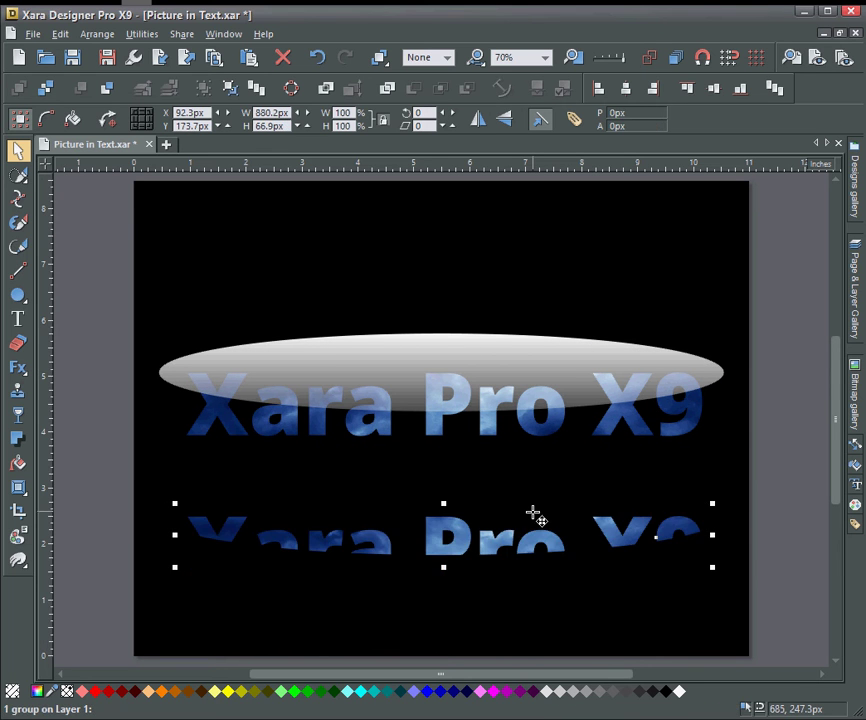
Give the lower clipped text a flat white fill
{"action": "left_click", "coordinate": [433, 541]}
{"action": "left_click", "coordinate": [433, 541]}
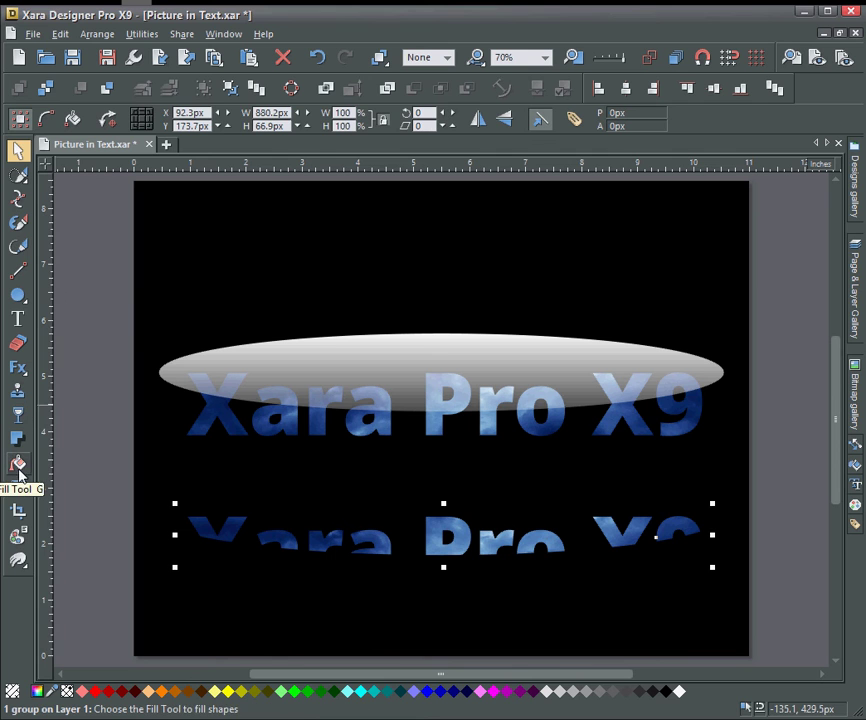
{"action": "left_click", "coordinate": [18, 466]}
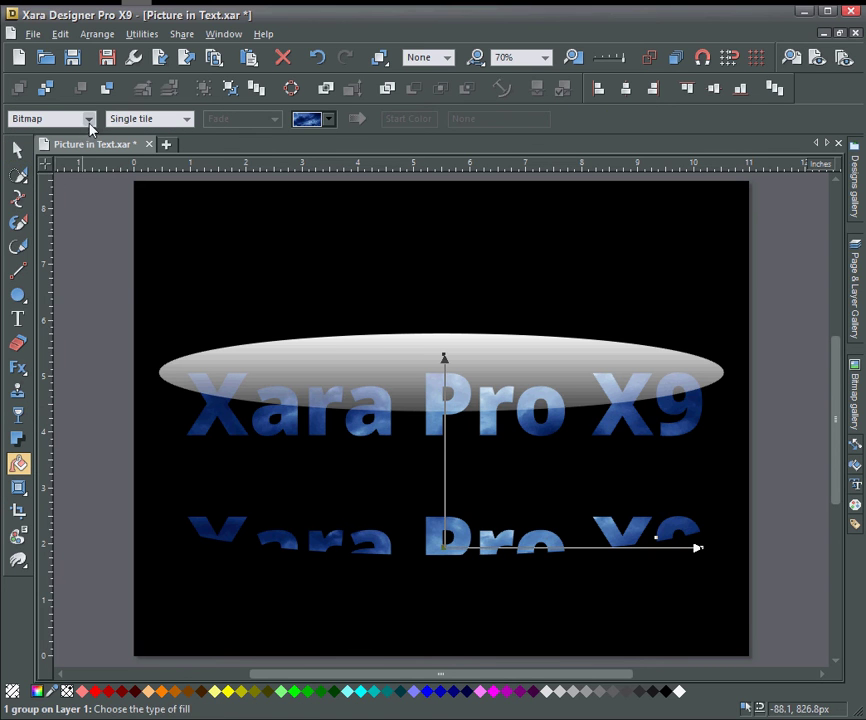
{"action": "left_click", "coordinate": [86, 121]}
{"action": "left_click", "coordinate": [83, 134]}
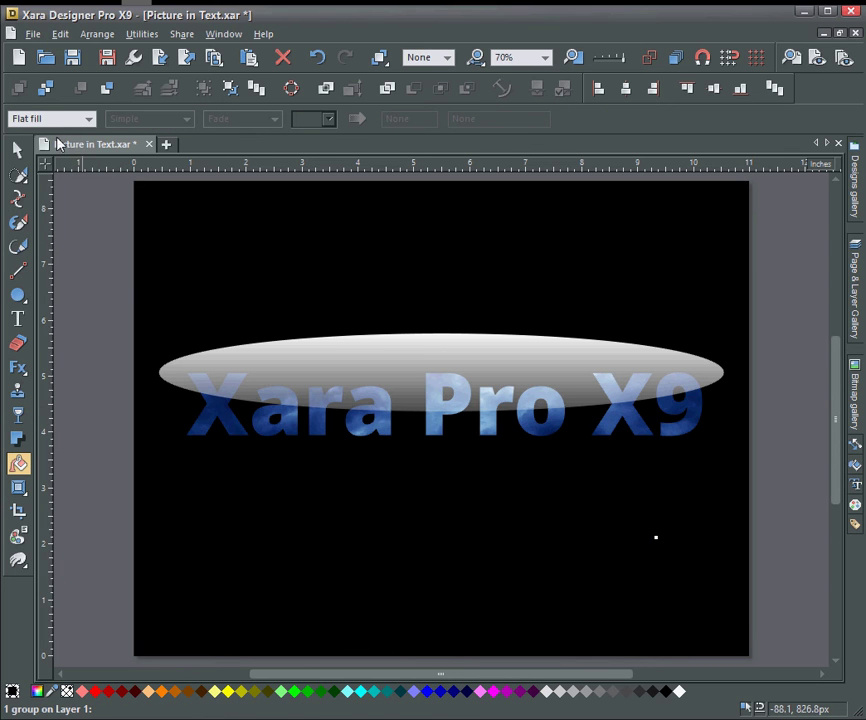
{"action": "left_click", "coordinate": [679, 692]}
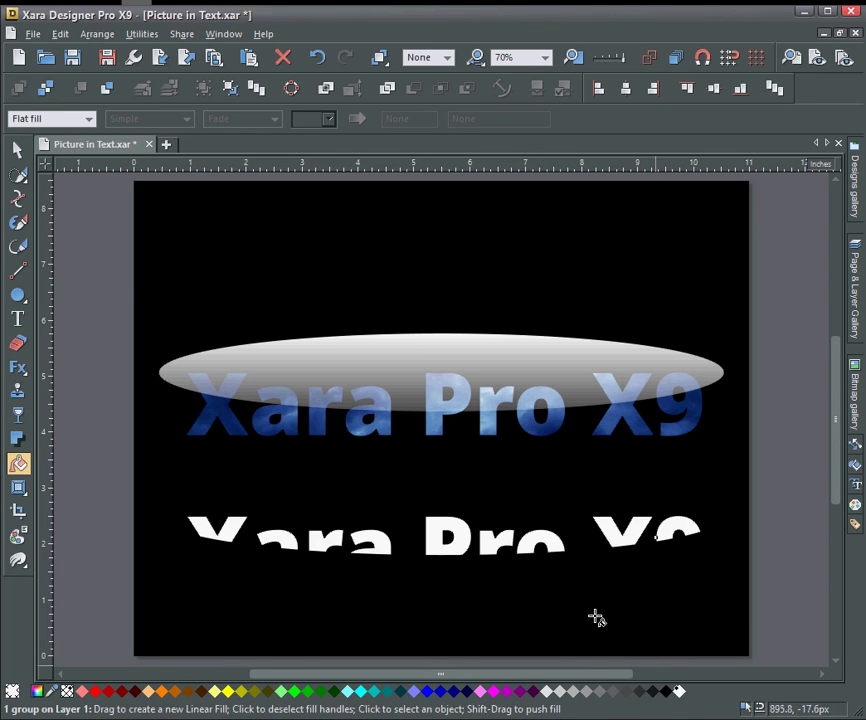
{"action": "key", "text": "F2"}
Delete the grey ellipse and snap the white clipped text up onto the blue text
{"action": "left_click", "coordinate": [394, 356]}
{"action": "key", "text": "Delete"}
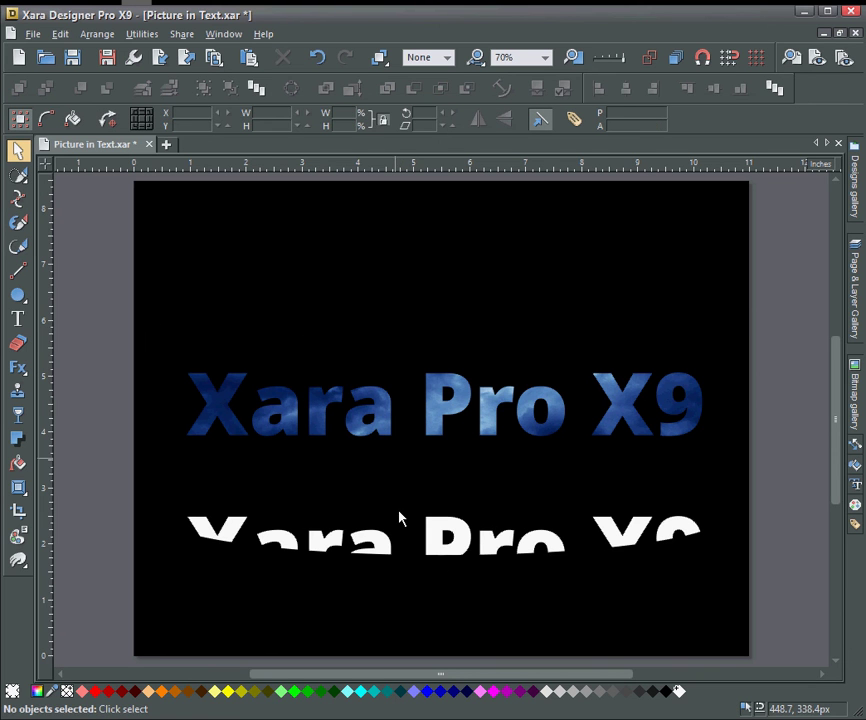
{"action": "left_click", "coordinate": [430, 545]}
{"action": "left_click", "coordinate": [703, 57]}
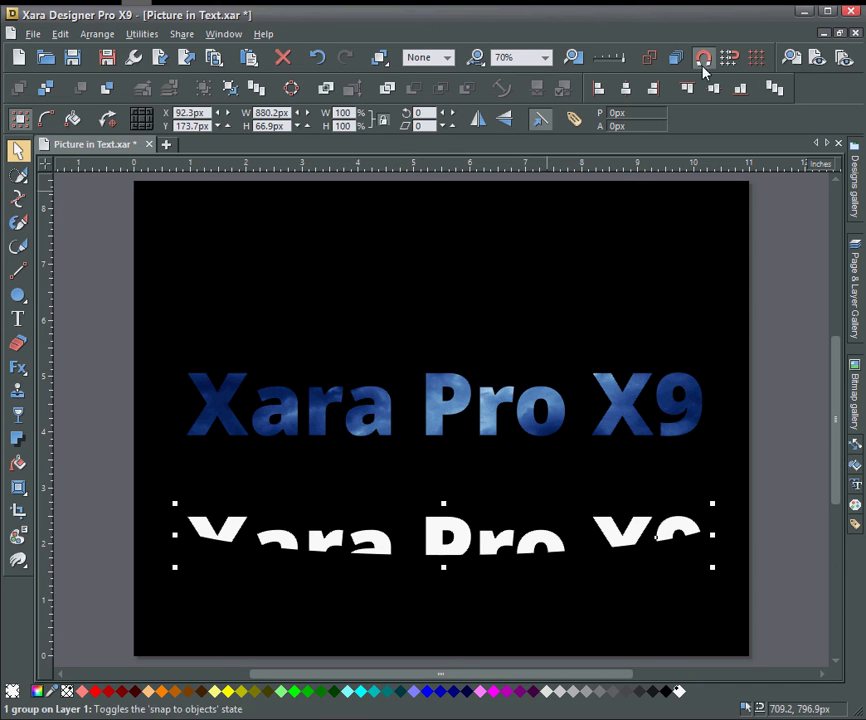
{"action": "left_click_drag", "start_coordinate": [430, 547], "coordinate": [427, 403]}
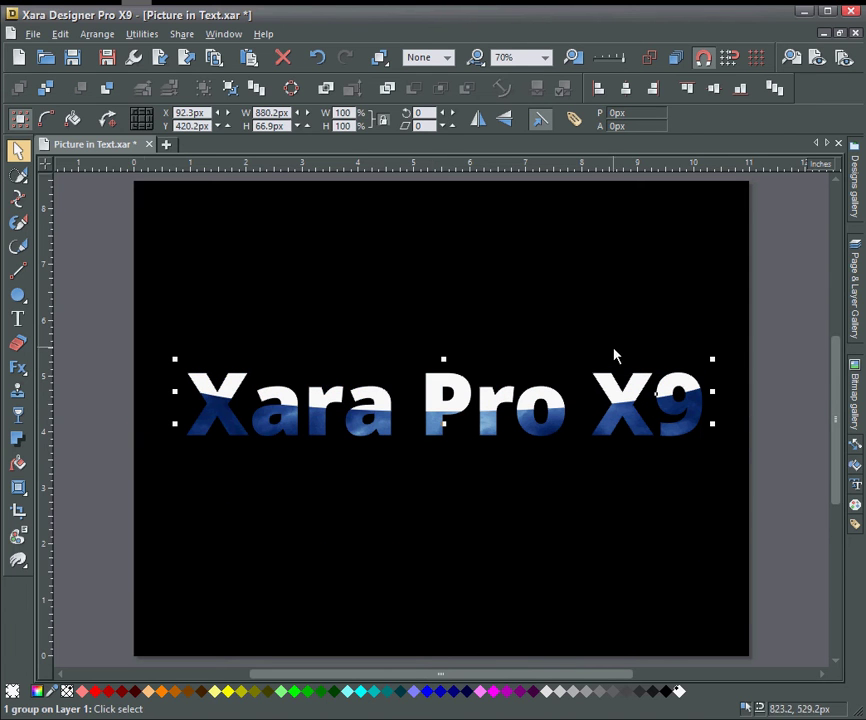
Fade the white text out from top to bottom with a linear transparency
{"action": "left_click", "coordinate": [18, 415]}
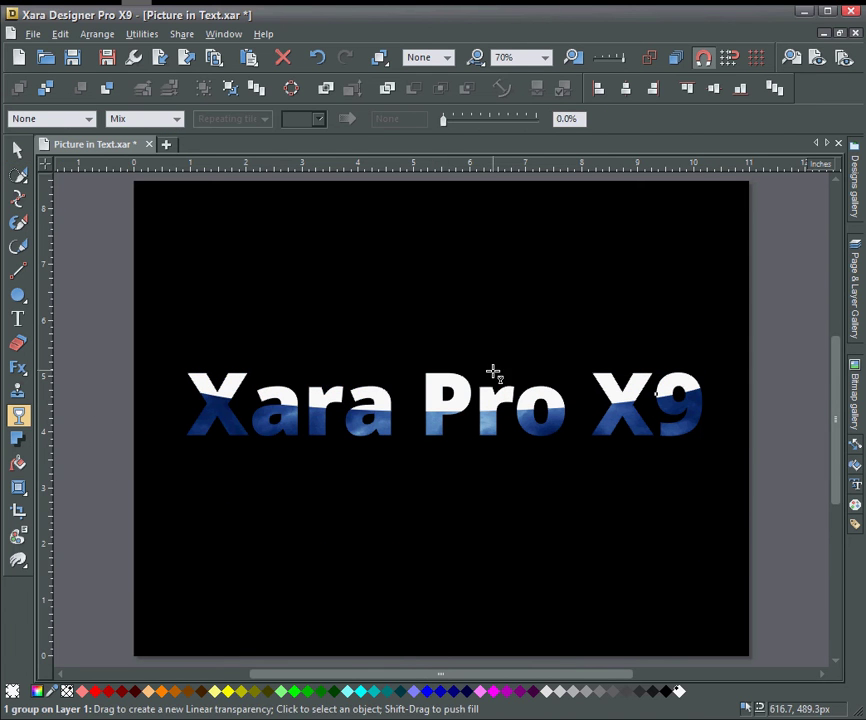
{"action": "left_click_drag", "start_coordinate": [448, 361], "coordinate": [447, 425]}
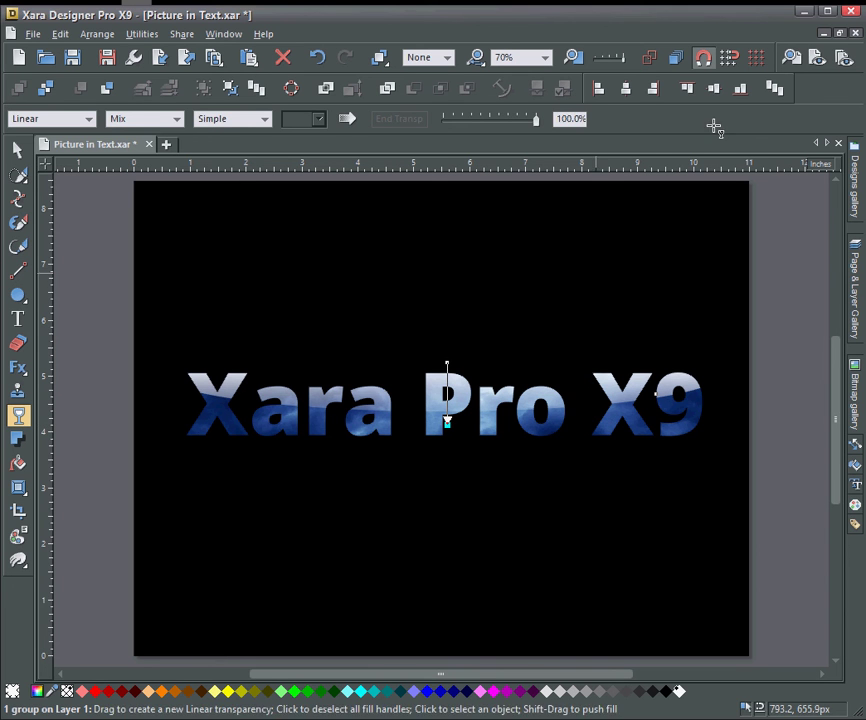
{"action": "left_click", "coordinate": [18, 150]}
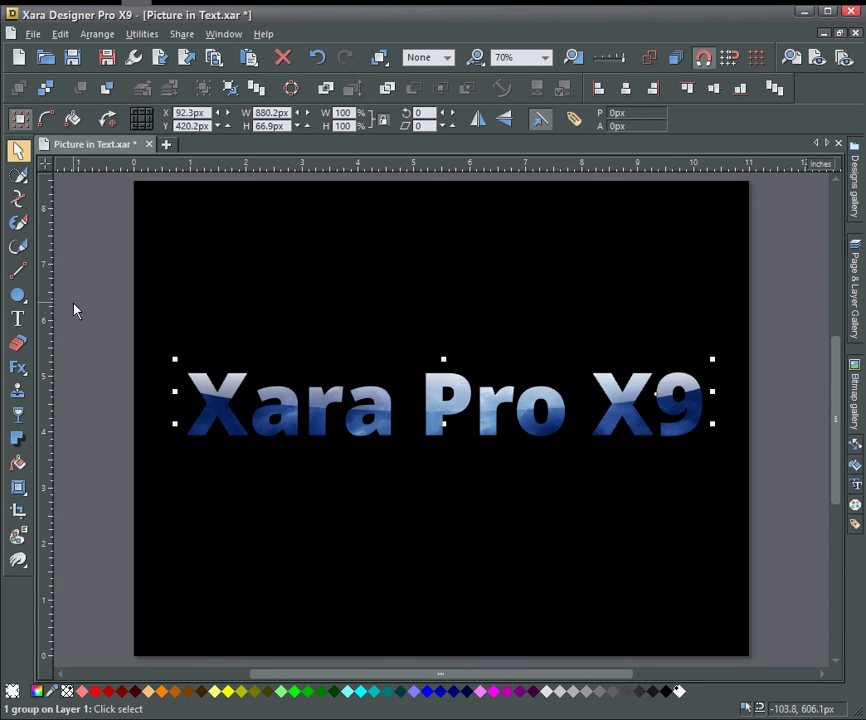
Select the text line inside the group and drag out a raised bevel around its lettering
{"action": "left_click", "coordinate": [234, 429], "text": "ctrl"}
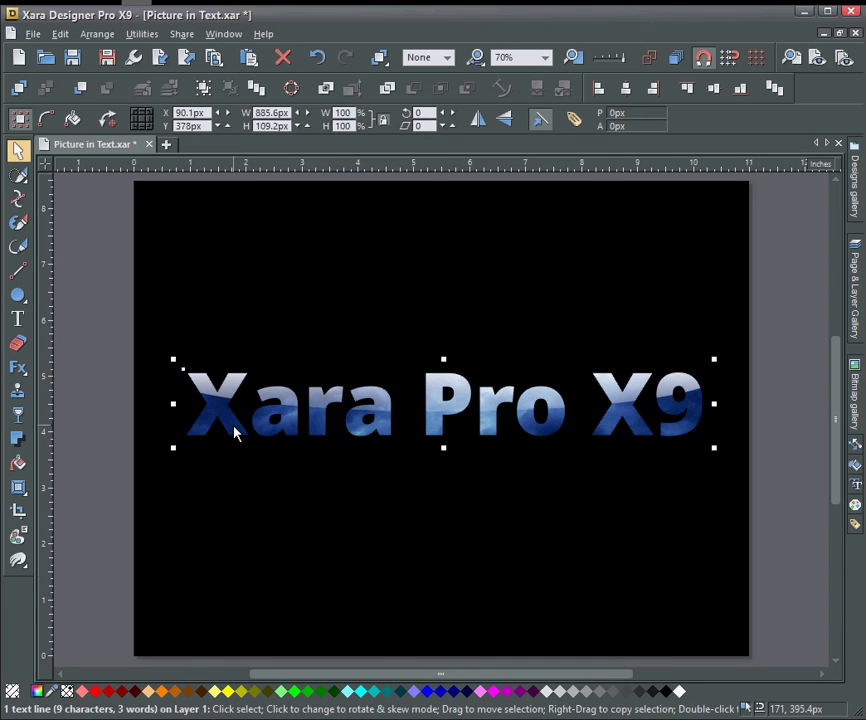
{"action": "mouse_move", "coordinate": [21, 498]}
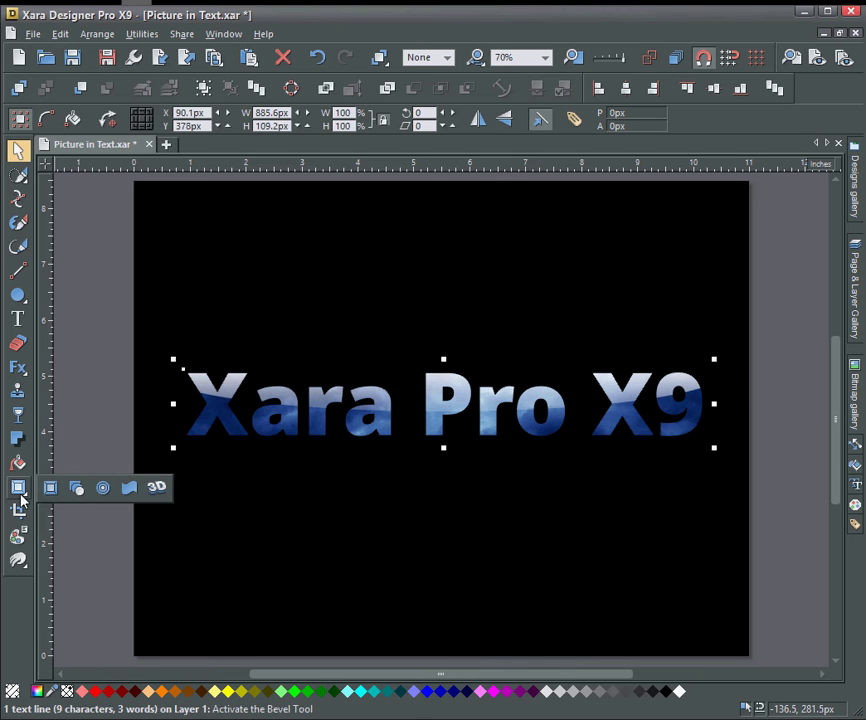
{"action": "left_click", "coordinate": [49, 490]}
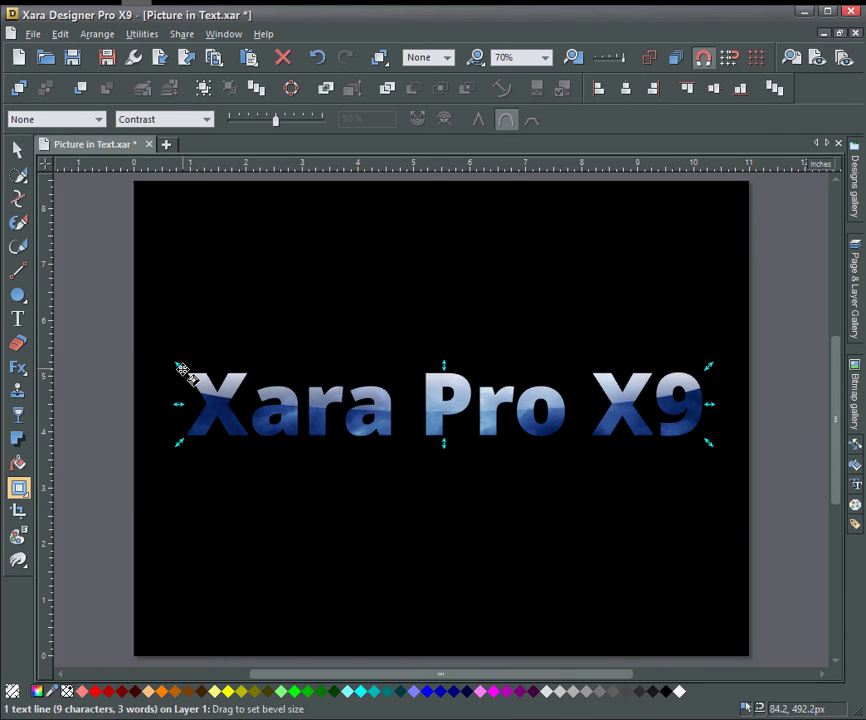
{"action": "left_click_drag", "start_coordinate": [182, 373], "coordinate": [168, 360]}
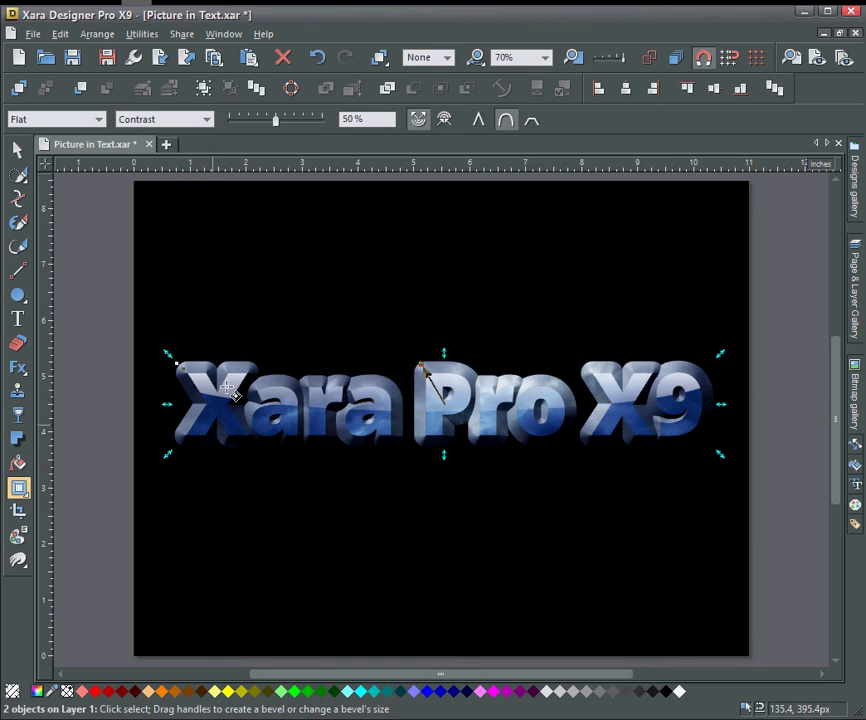
{"action": "left_click", "coordinate": [17, 149]}
{"action": "left_click", "coordinate": [155, 410]}
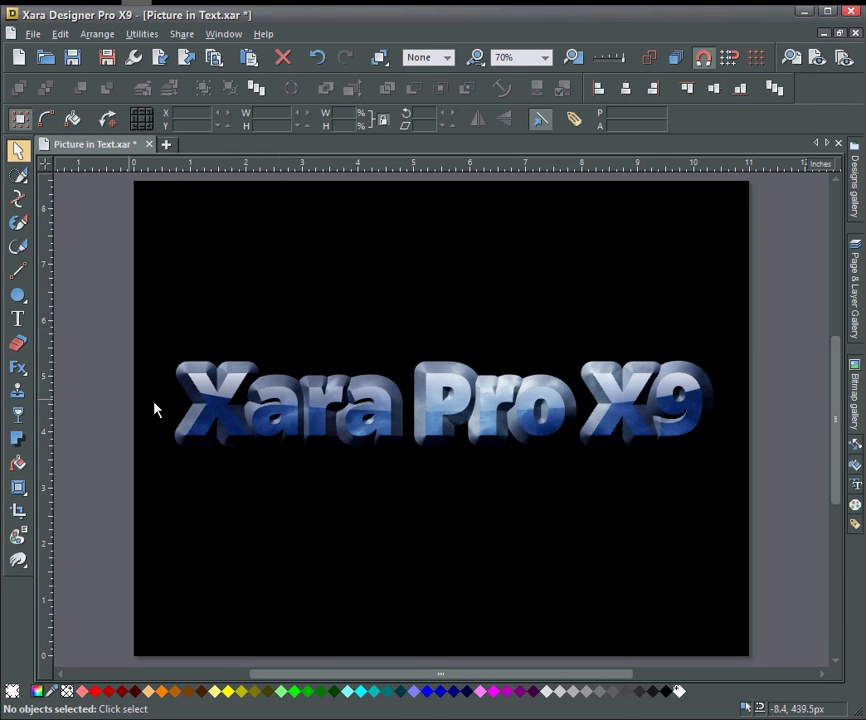
Fill the 'Xara Pro X9' text with the red fire bitmap instead of the blue cloud
{"action": "left_click", "coordinate": [226, 435]}
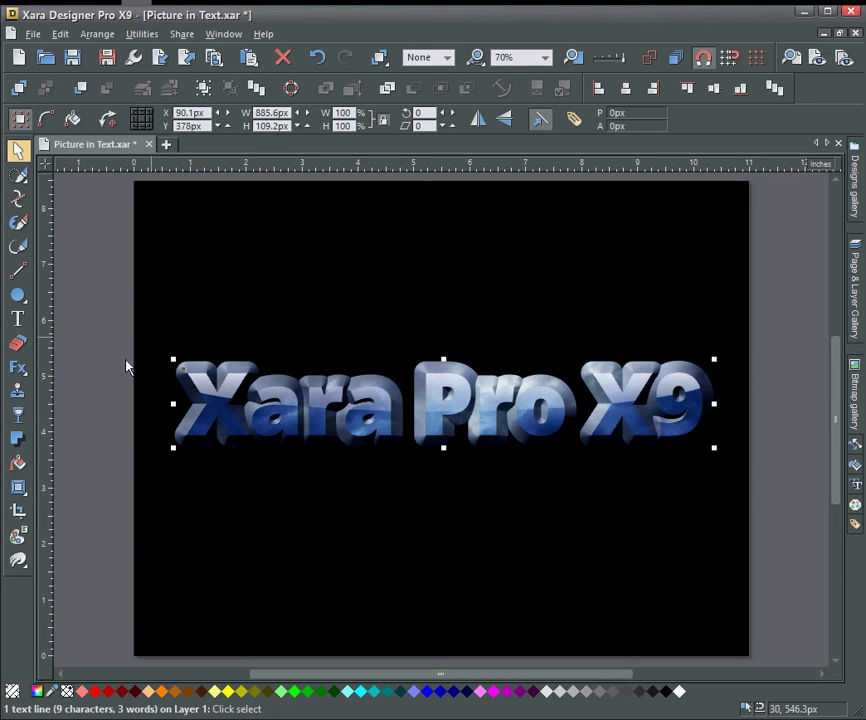
{"action": "left_click", "coordinate": [17, 465]}
{"action": "left_click", "coordinate": [329, 119]}
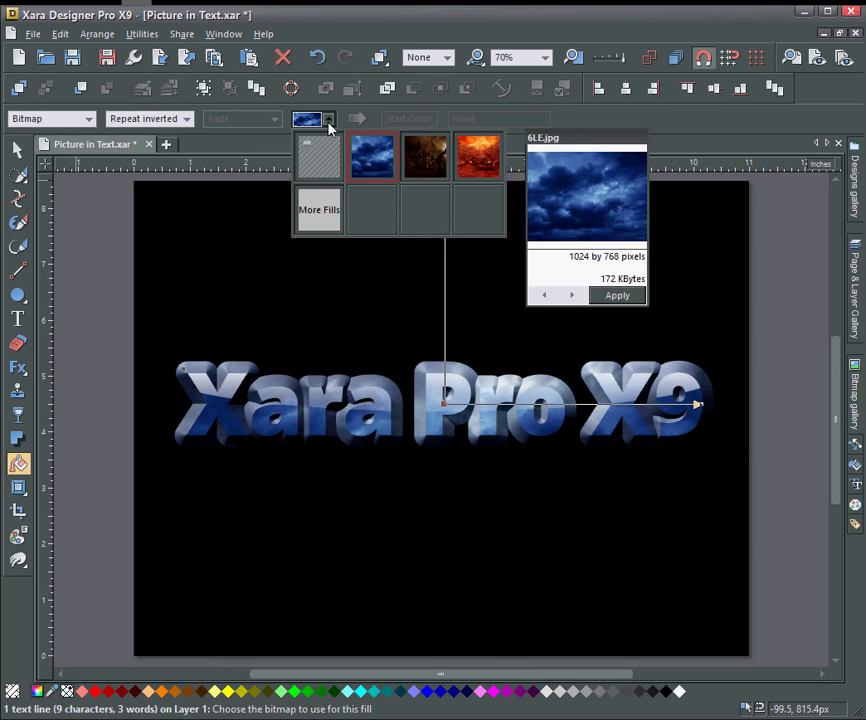
{"action": "left_click", "coordinate": [424, 162]}
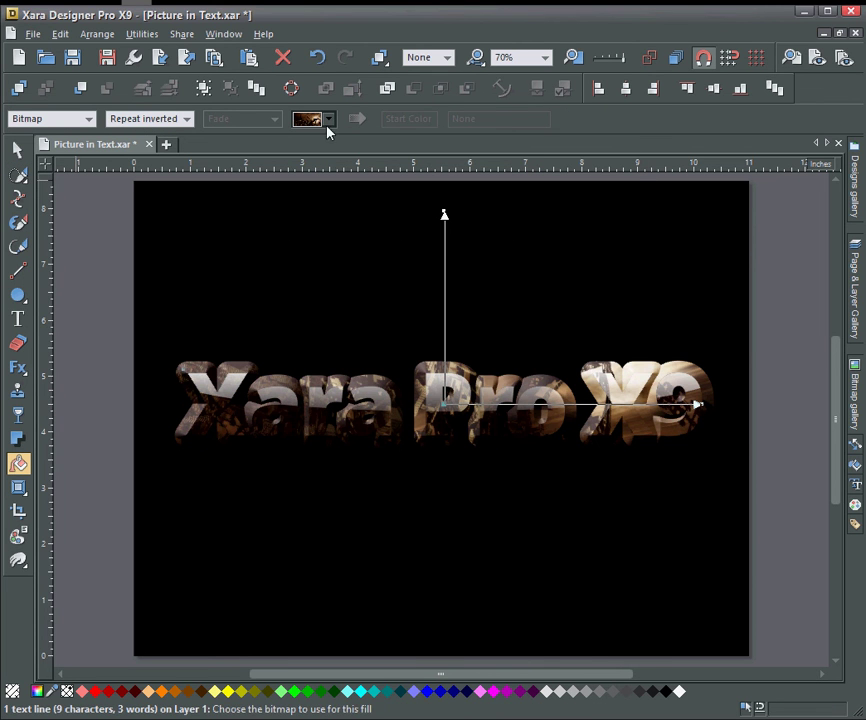
{"action": "left_click", "coordinate": [328, 119]}
{"action": "left_click", "coordinate": [466, 168]}
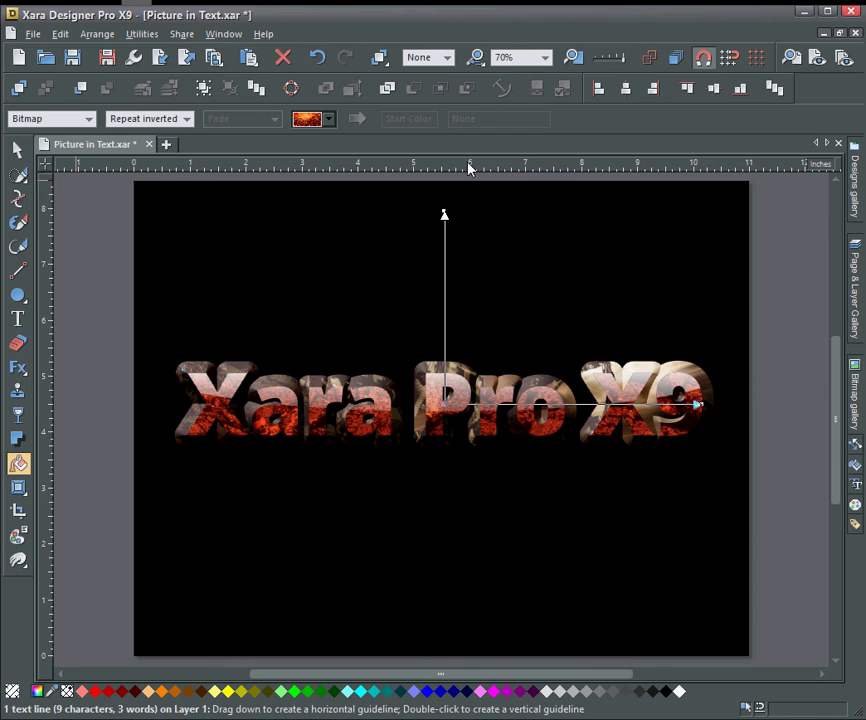
{"action": "left_click", "coordinate": [18, 150]}
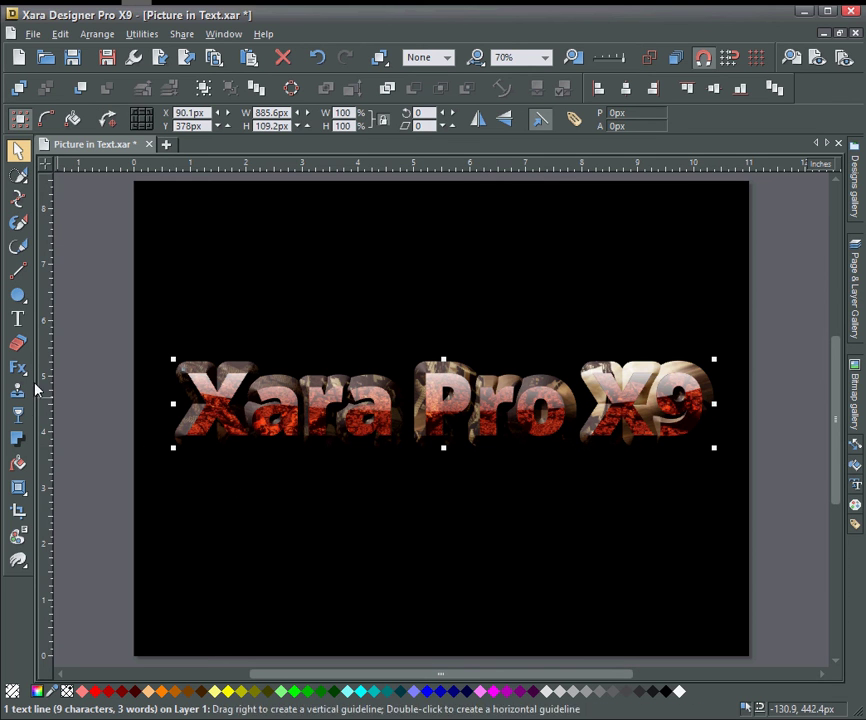
Nudge the fire bitmap's origin slightly, then enlarge and tilt the fill within the lettering
{"action": "left_click", "coordinate": [17, 464]}
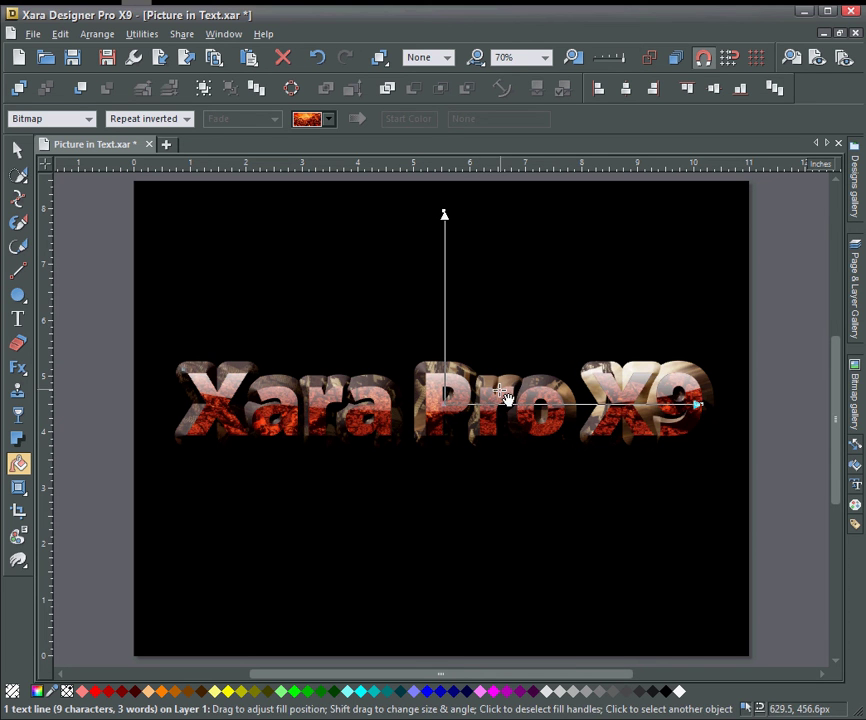
{"action": "mouse_move", "coordinate": [505, 398]}
{"action": "left_mouse_down"}
{"action": "mouse_move", "coordinate": [493, 406]}
{"action": "mouse_move", "coordinate": [503, 421]}
{"action": "mouse_move", "coordinate": [497, 408]}
{"action": "left_mouse_up"}
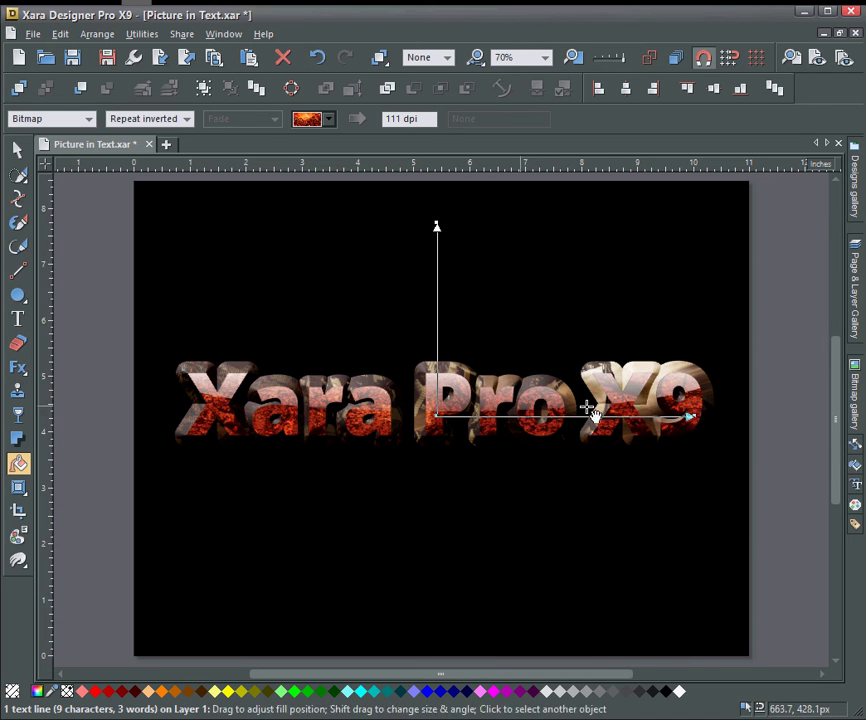
{"action": "left_click_drag", "start_coordinate": [694, 416], "coordinate": [742, 451]}
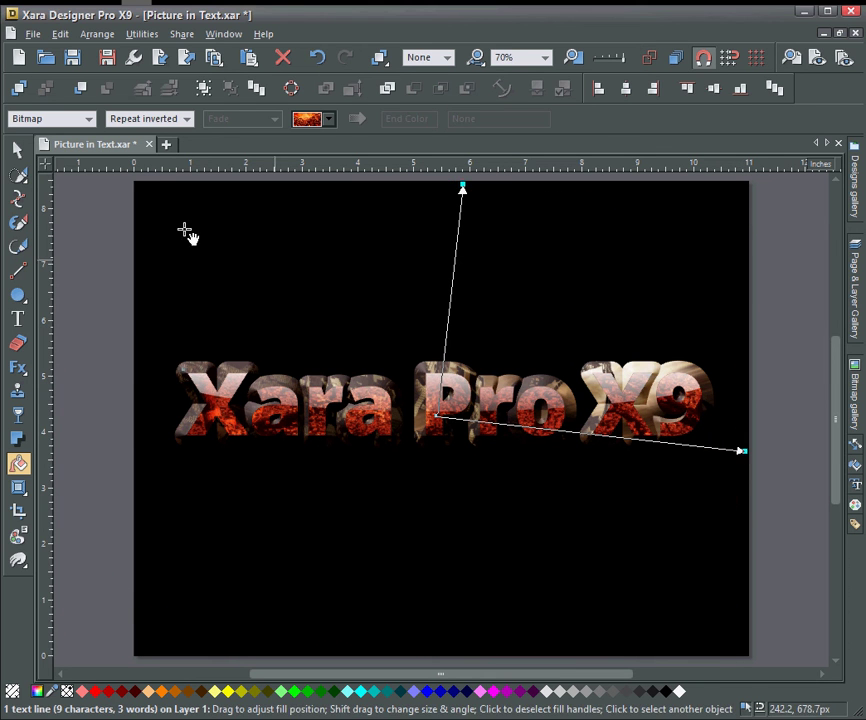
{"action": "left_click", "coordinate": [17, 150]}
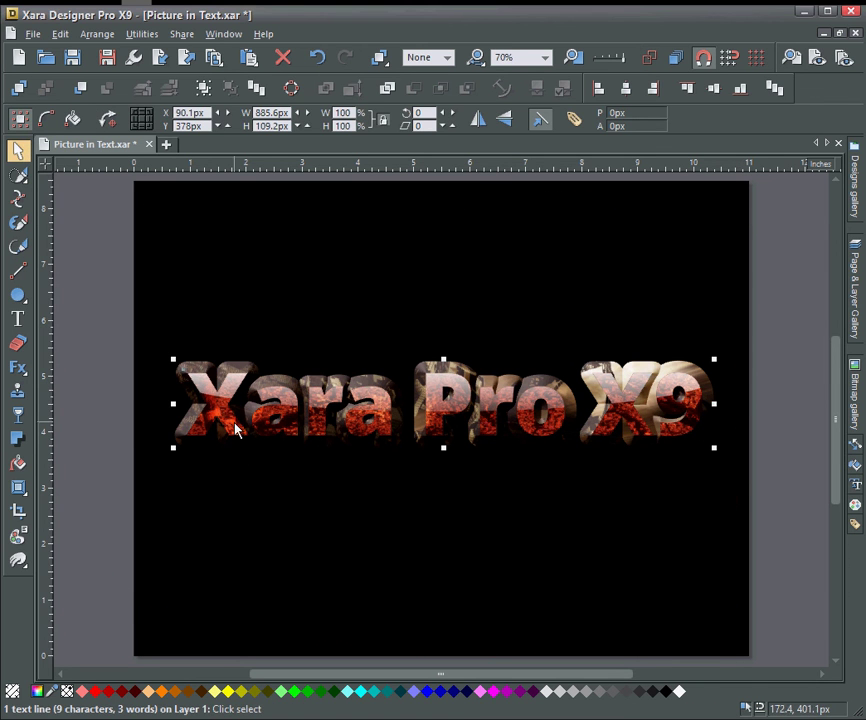
Outline the bevelled text in bright green at 4px width, then deselect to view it
{"action": "left_click", "coordinate": [321, 692], "text": "shift"}
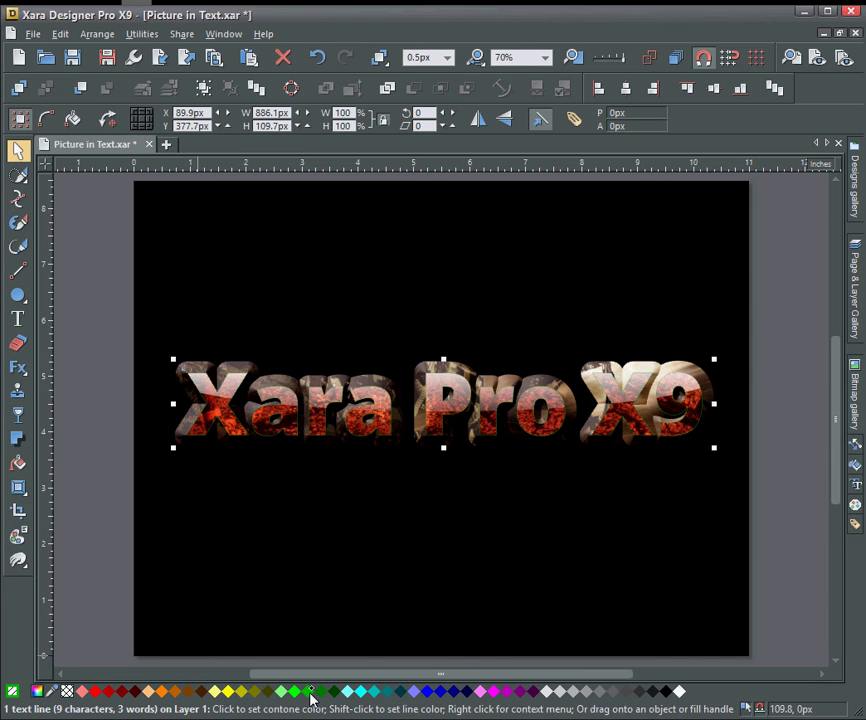
{"action": "left_click", "coordinate": [447, 57]}
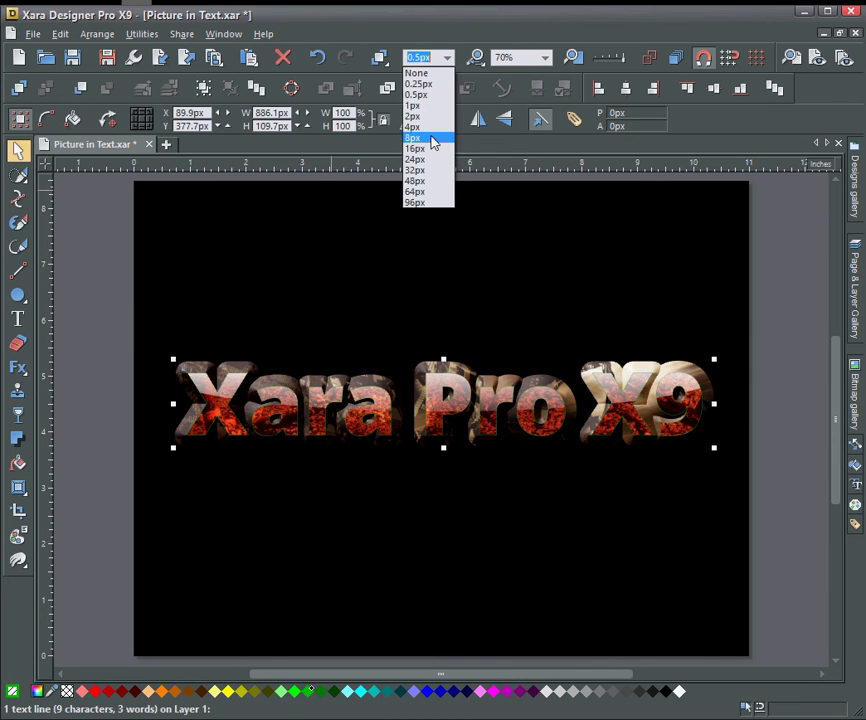
{"action": "left_click", "coordinate": [432, 138]}
{"action": "left_click", "coordinate": [447, 57]}
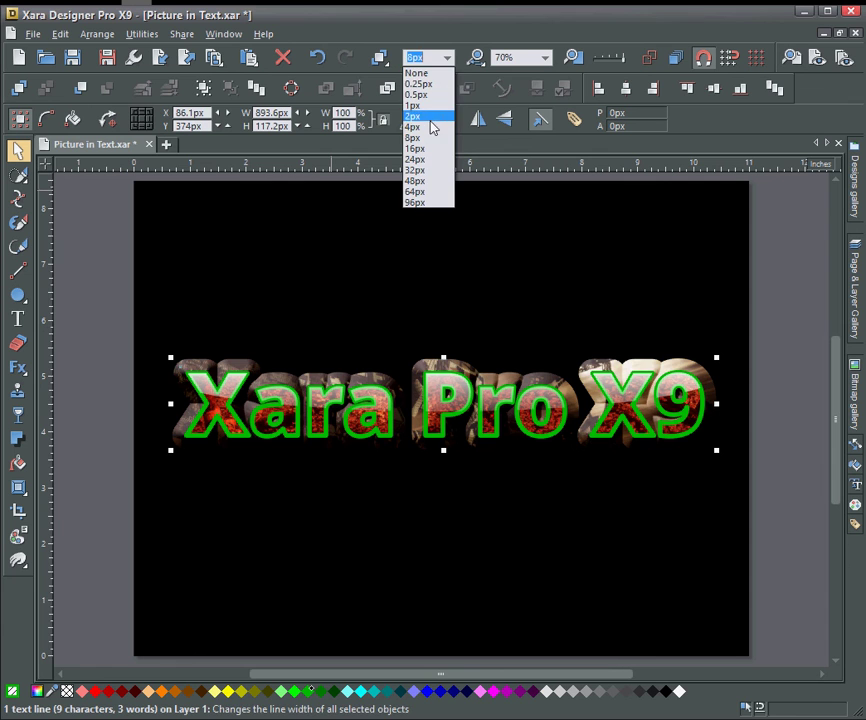
{"action": "left_click", "coordinate": [428, 133]}
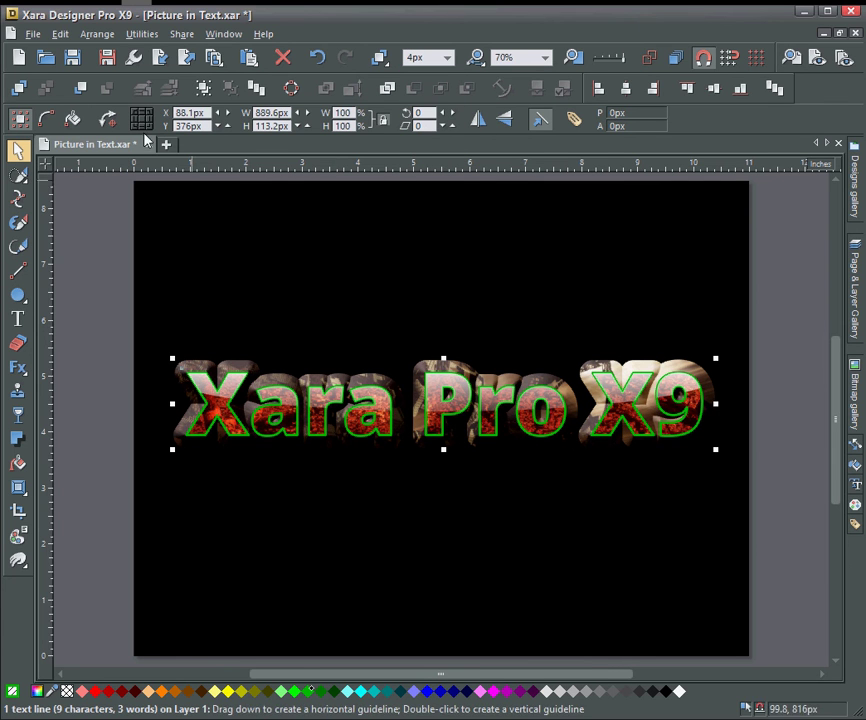
{"action": "left_click", "coordinate": [113, 369]}
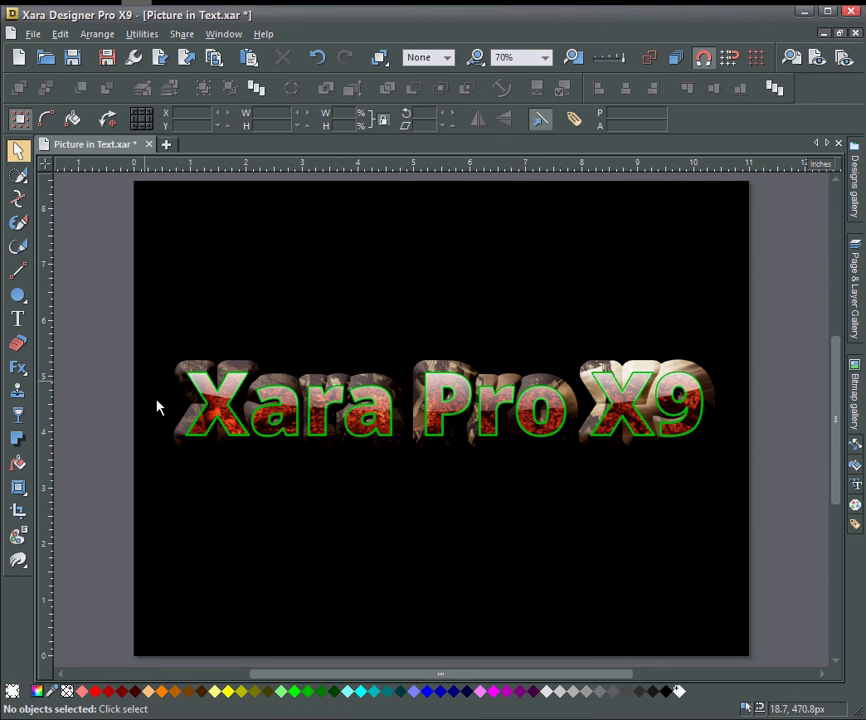